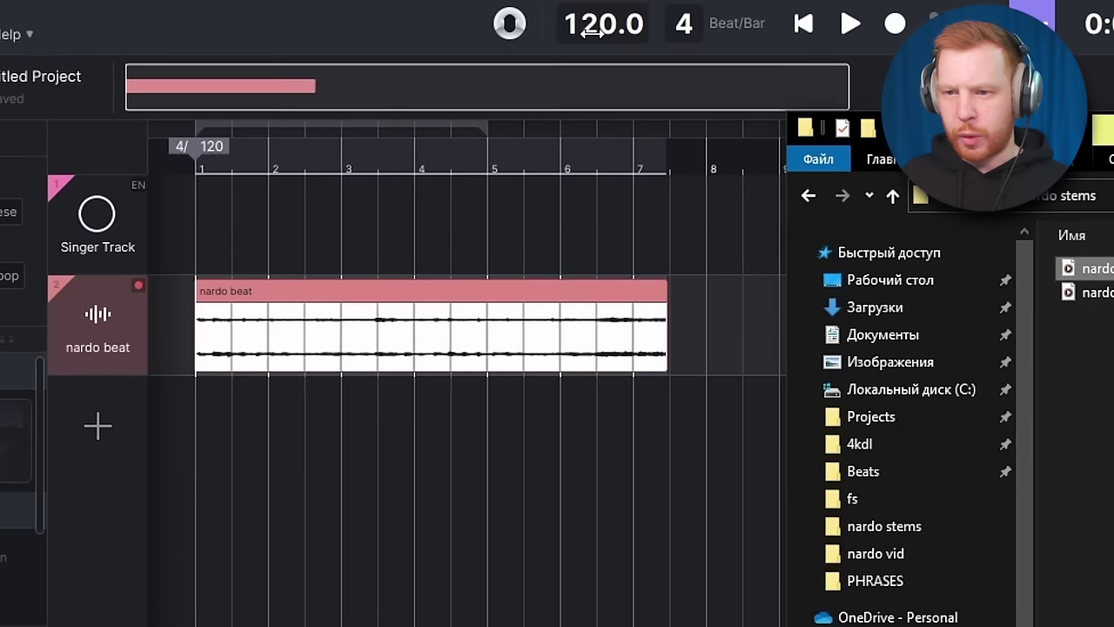
- Set the project tempo to 149 BPM
mouse_move(596, 33)
mouse_down()
mouse_move(728, 39)
mouse_move(726, 29)
mouse_up()
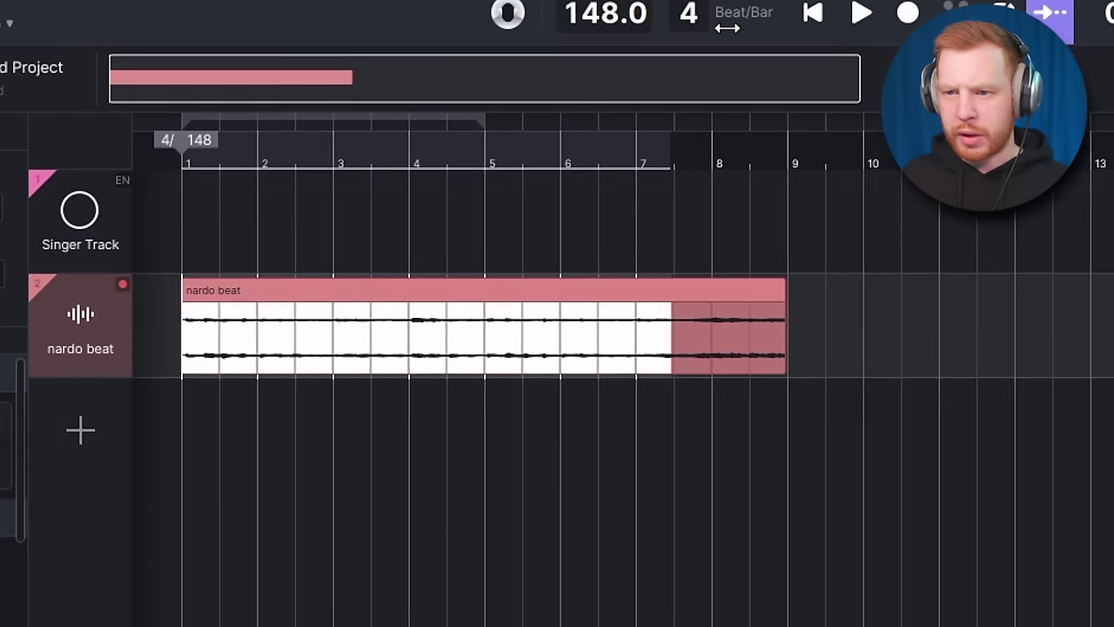
- Import the nardo vox acapella onto the Singer Track and convert it to a MIDI clip with English lyrics
click(664, 262)
drag(1102, 291, 190, 253)
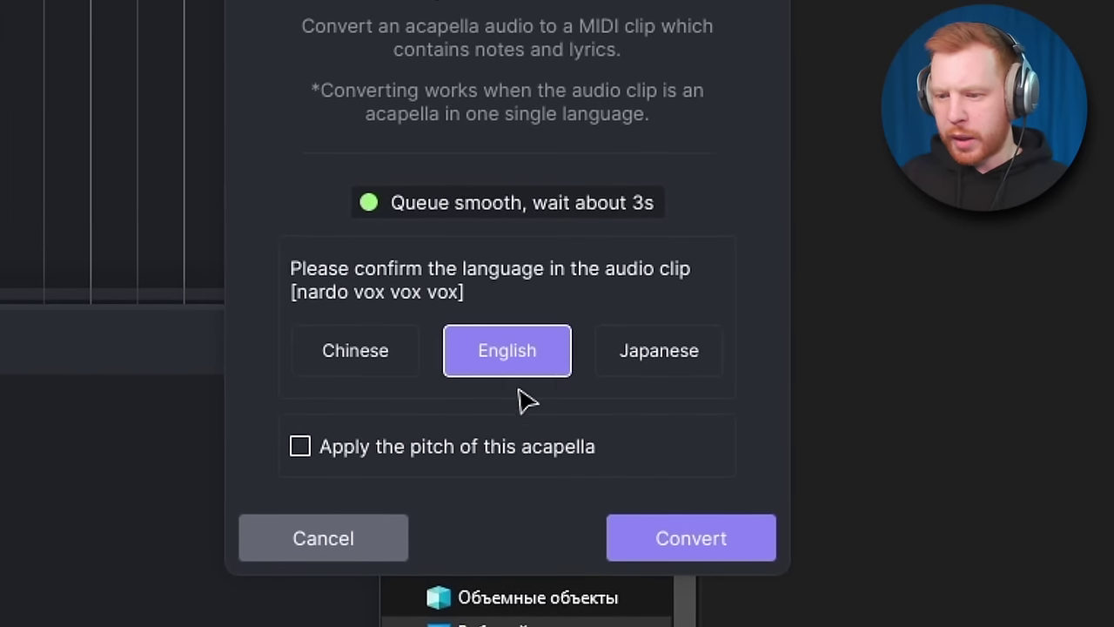
click(706, 557)
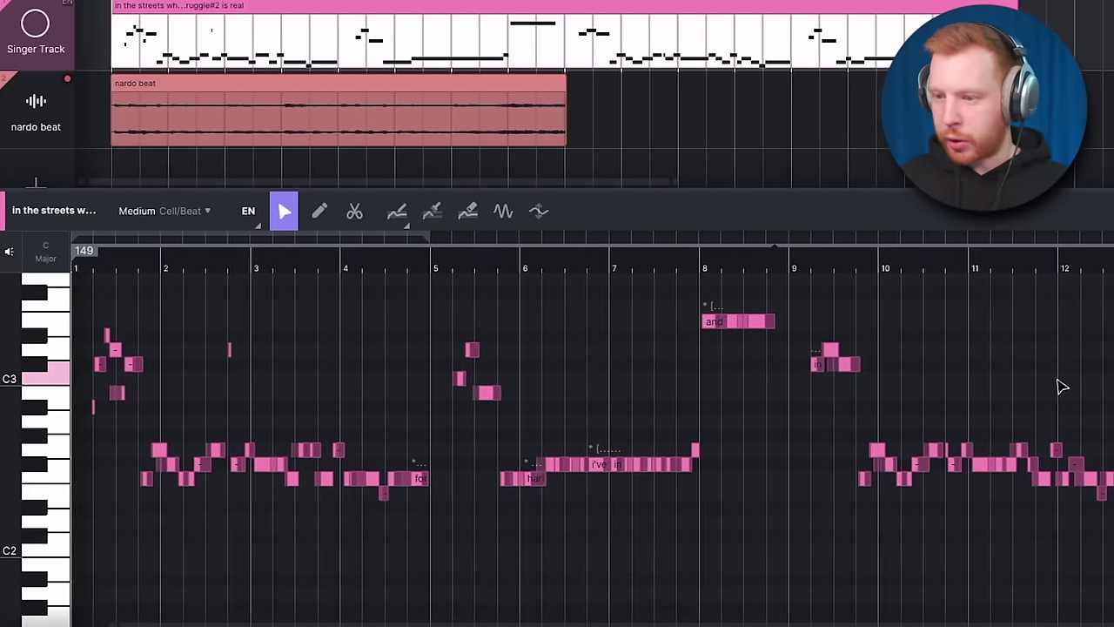
drag(741, 188, 700, 269)
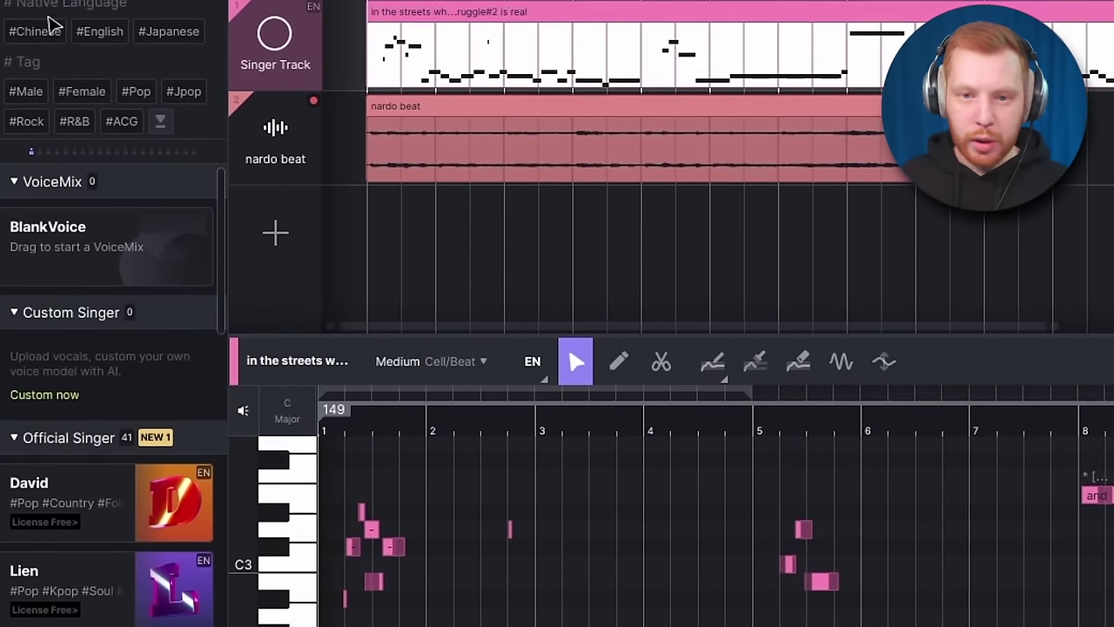
- Filter the AI singers by the Female tag and assign Lien to the Singer Track
click(91, 78)
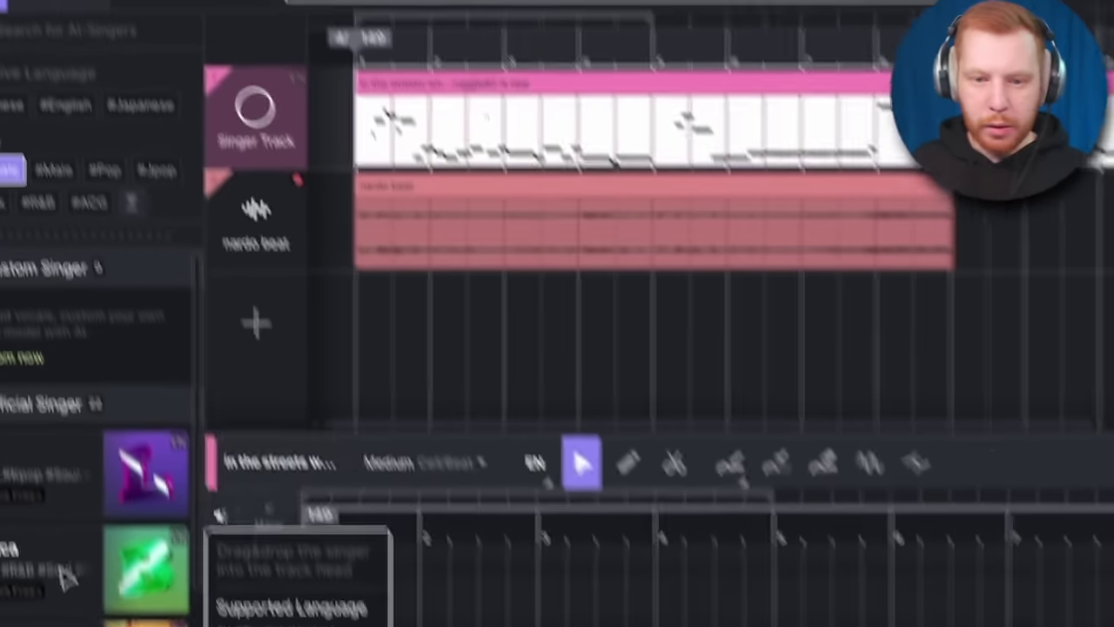
drag(91, 413, 268, 78)
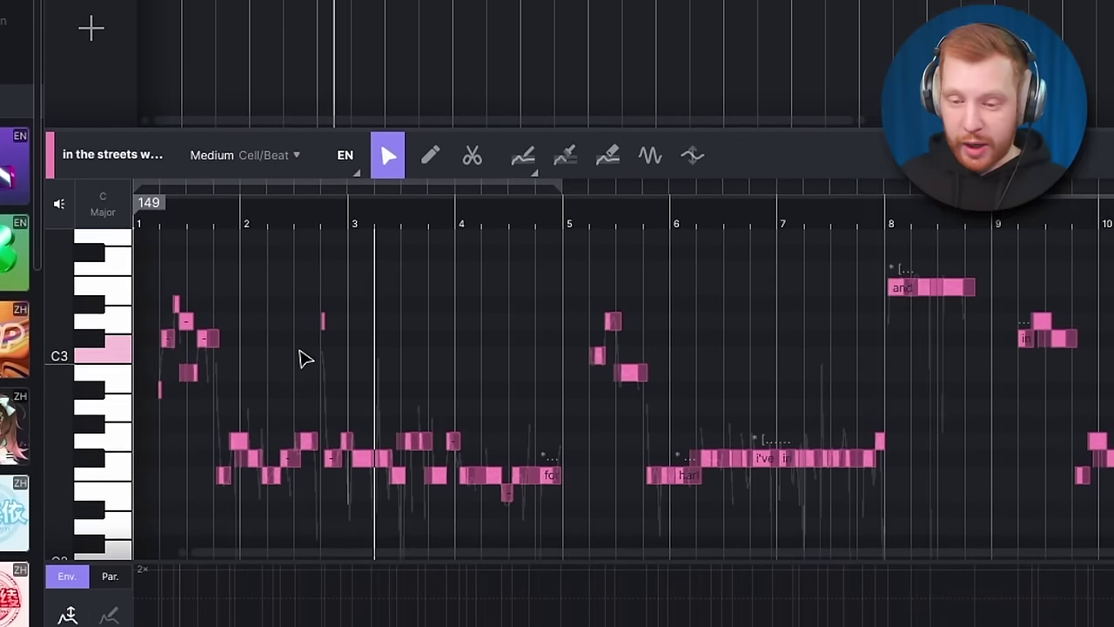
- Select the converted vocal notes and transpose them up one octave
scroll(365, 368, down, 2)
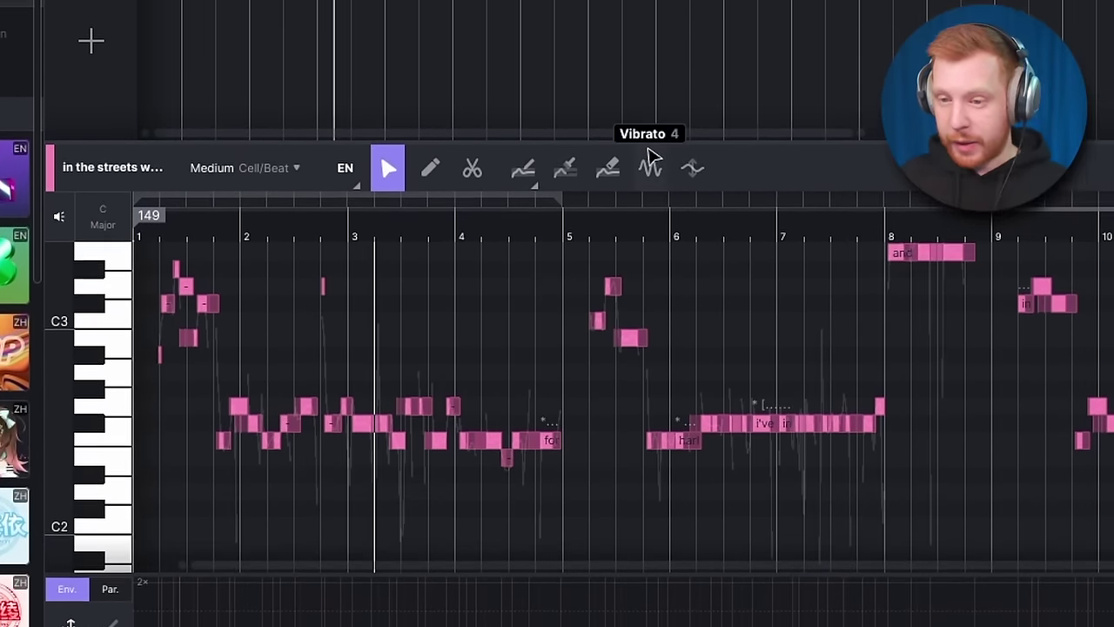
drag(188, 30, 910, 520)
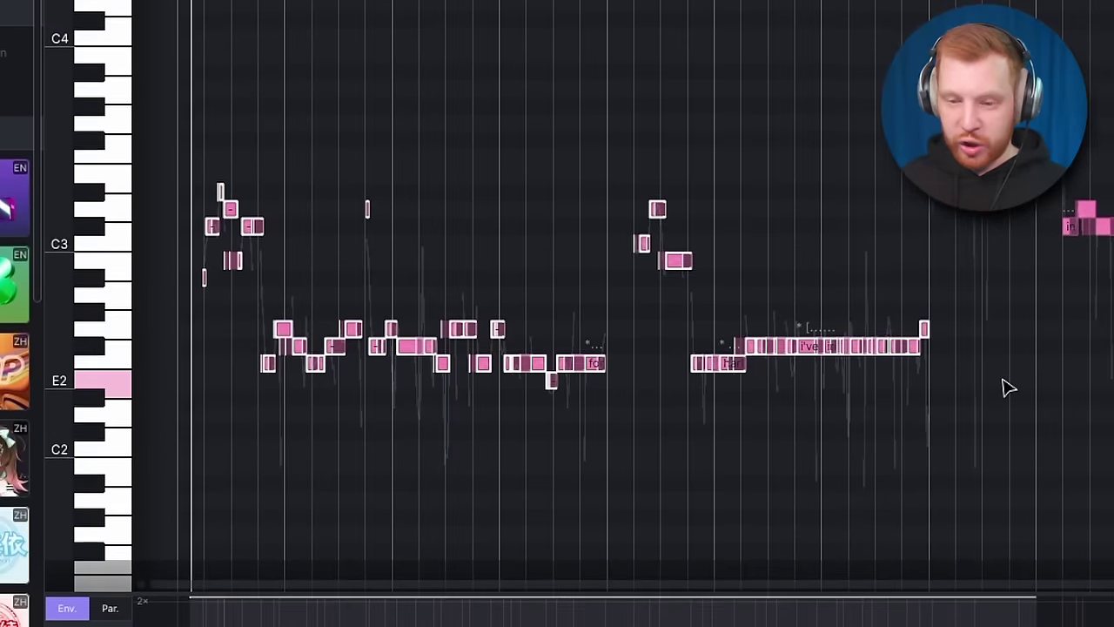
key(ctrl+Up)
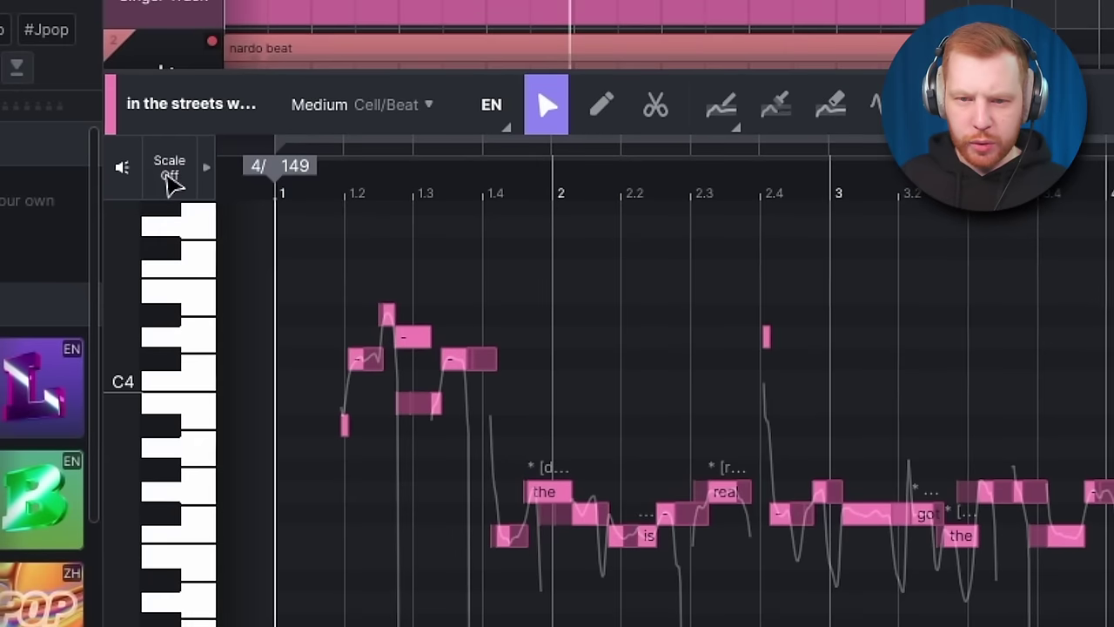
- Turn on scale highlighting in the note editor and set the scale to F# Minor
click(23, 79)
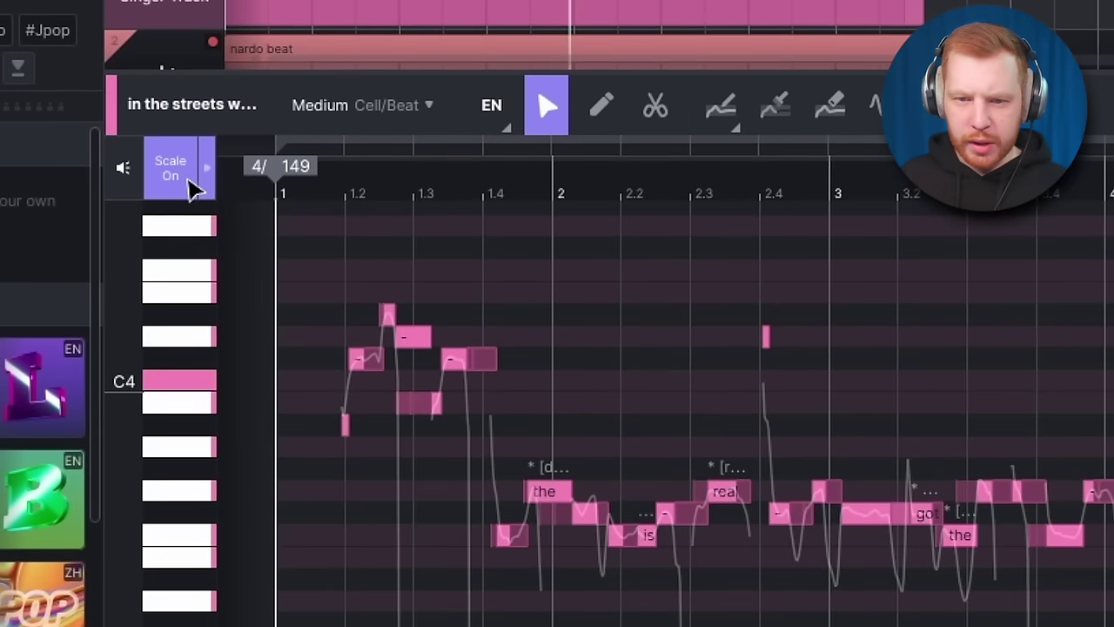
scroll(383, 393, down, 1)
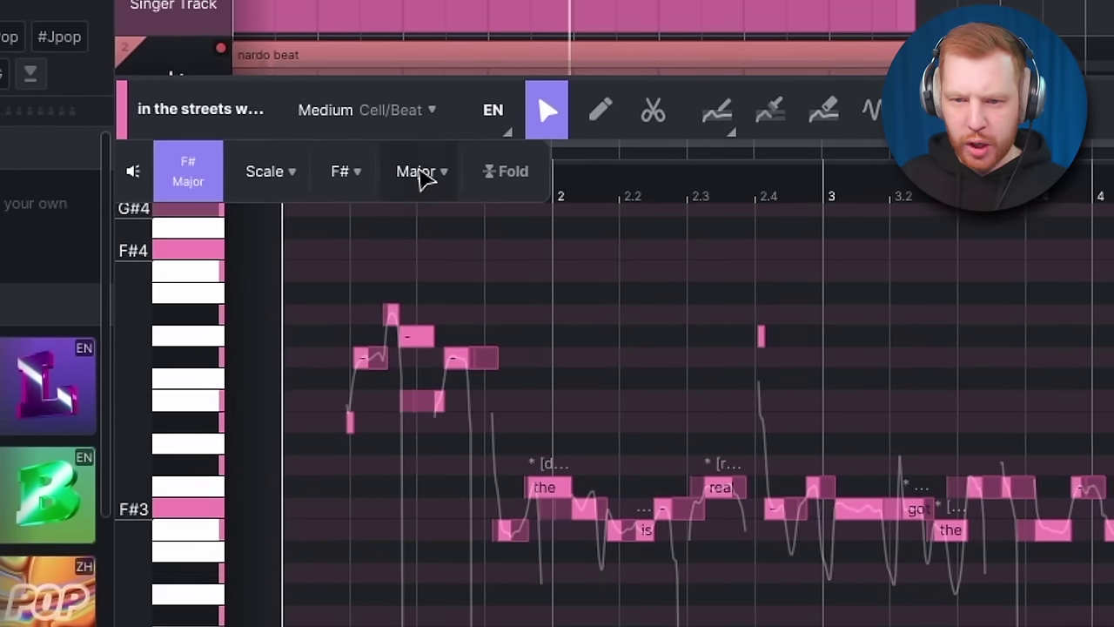
click(409, 171)
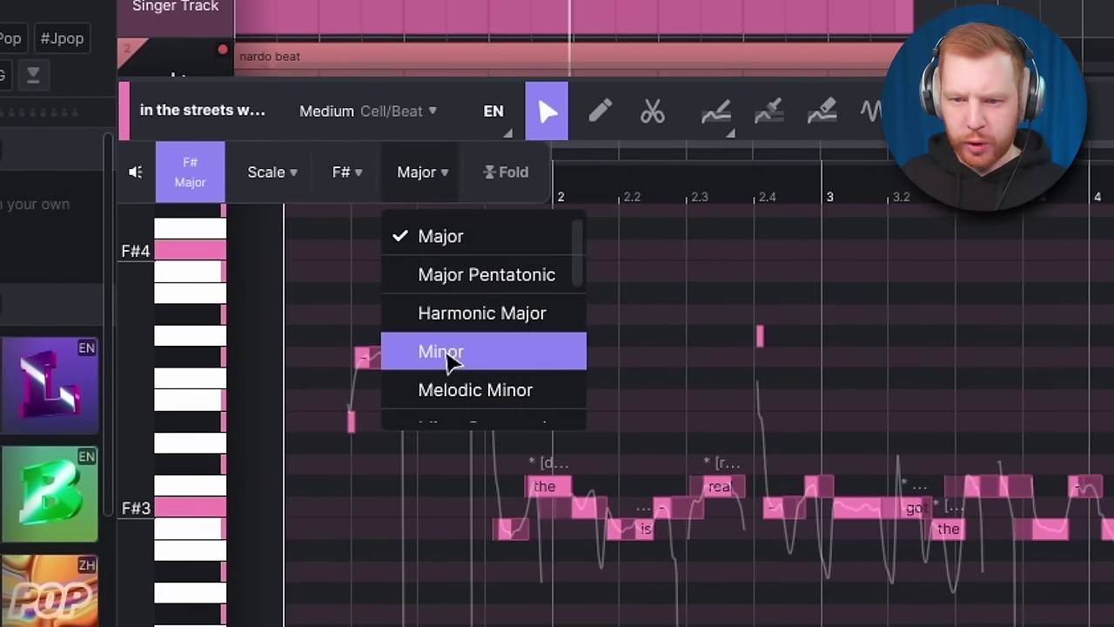
click(447, 356)
- Shift the off-scale notes in the opening phrase, starting with "in" and "the", onto F# minor pitches
scroll(476, 357, up, 5)
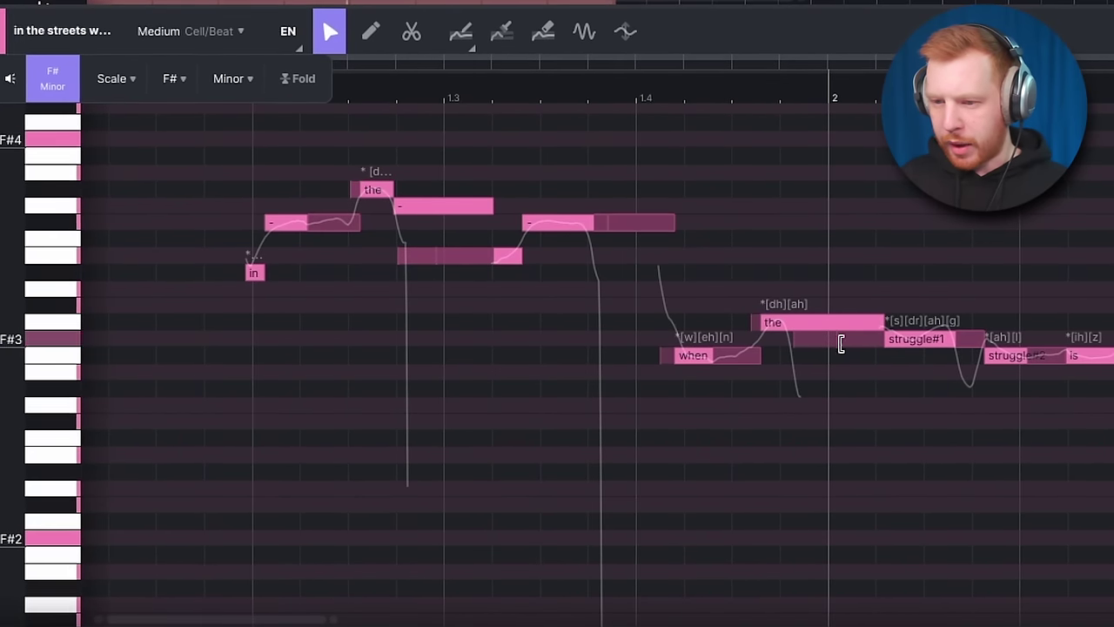
scroll(455, 361, left, 1)
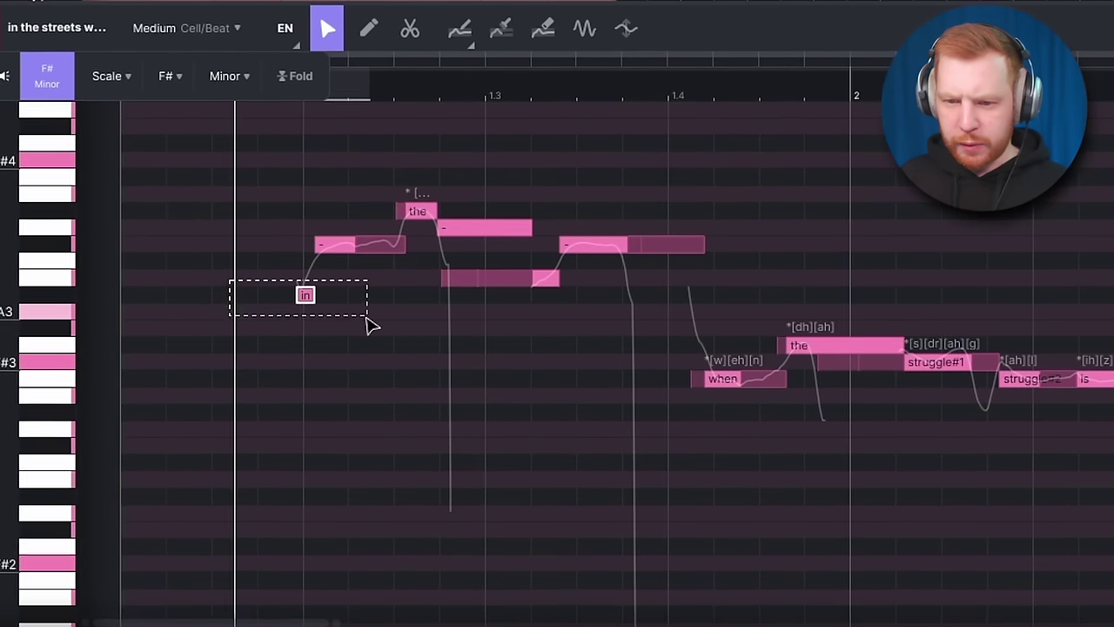
click(416, 210)
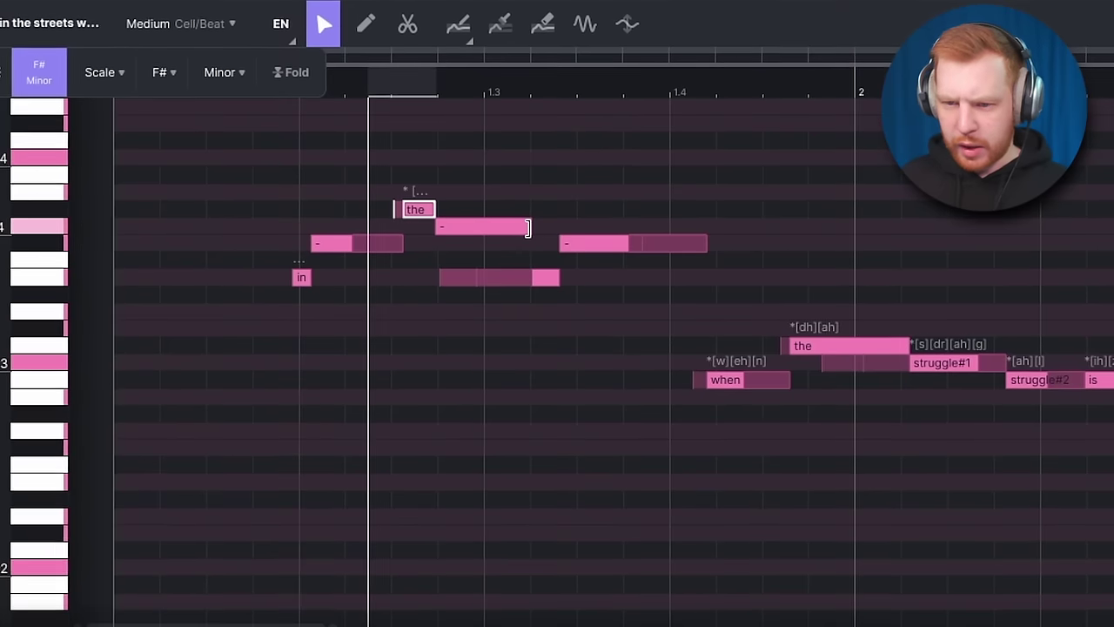
drag(593, 310, 343, 273)
drag(713, 332, 496, 297)
scroll(496, 298, up, 3)
drag(848, 321, 635, 326)
drag(1014, 302, 724, 328)
scroll(439, 320, up, 2)
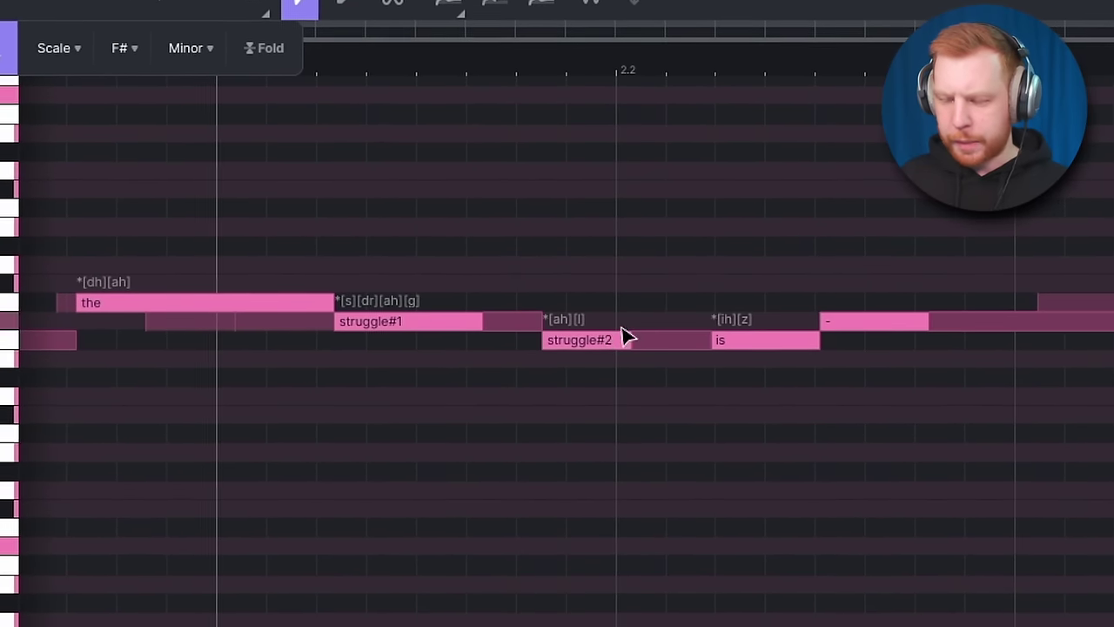
scroll(625, 337, down, 2)
- Open the lyric and phoneme text of the "struggle#1" note for editing
right_click(479, 335)
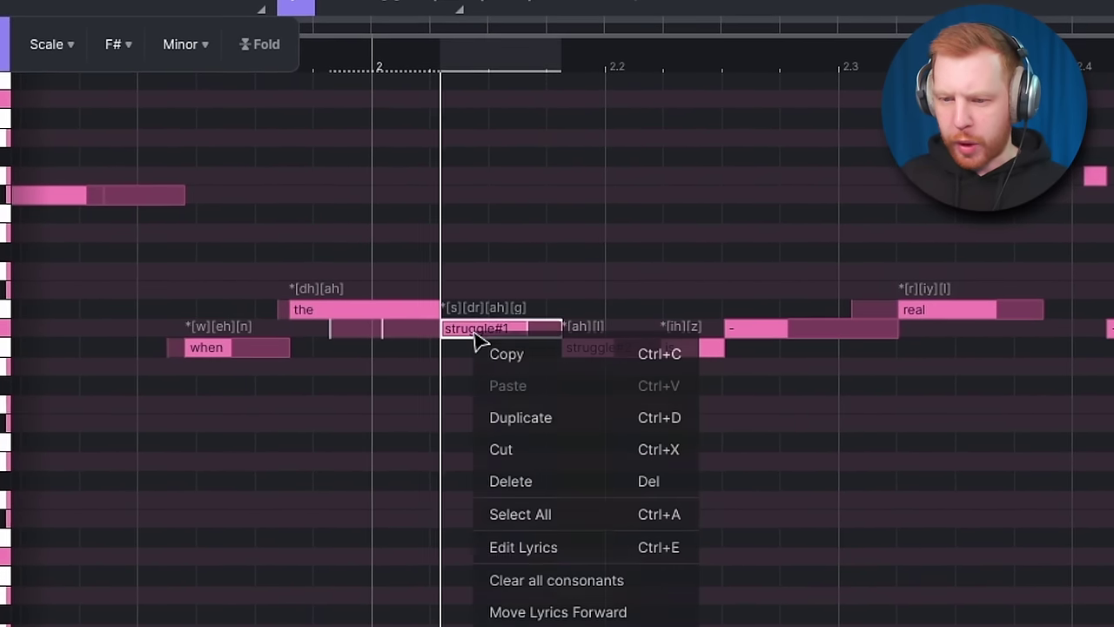
click(537, 551)
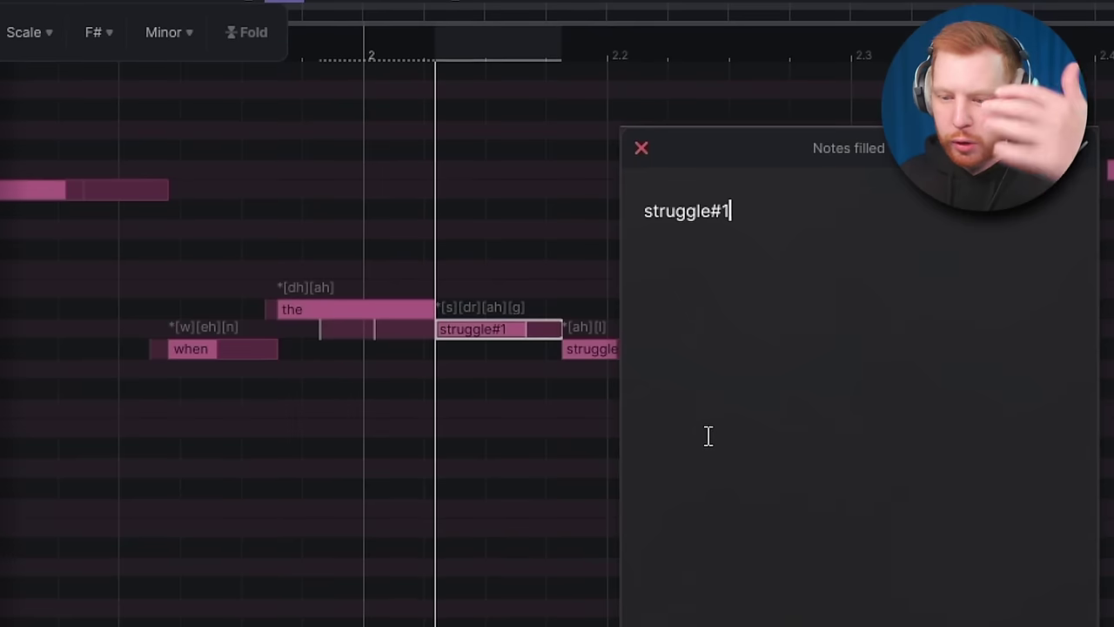
double_click(502, 308)
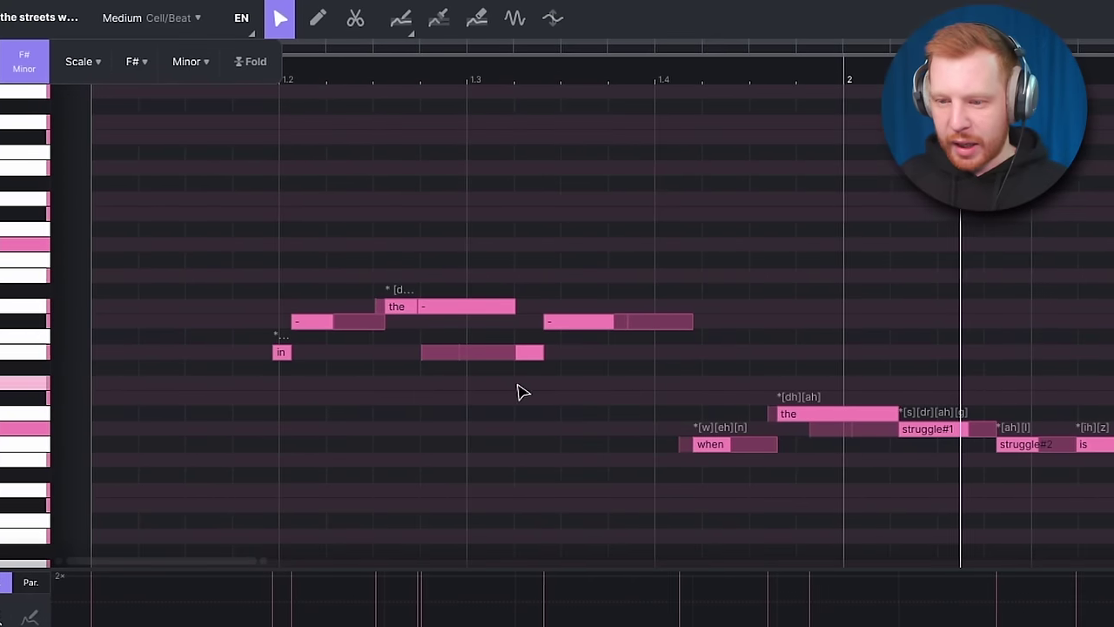
- Raise the low note before 1.4 to the pitch of "the", and draw a level pitch curve across the dip after "formic#2"
drag(541, 421, 459, 372)
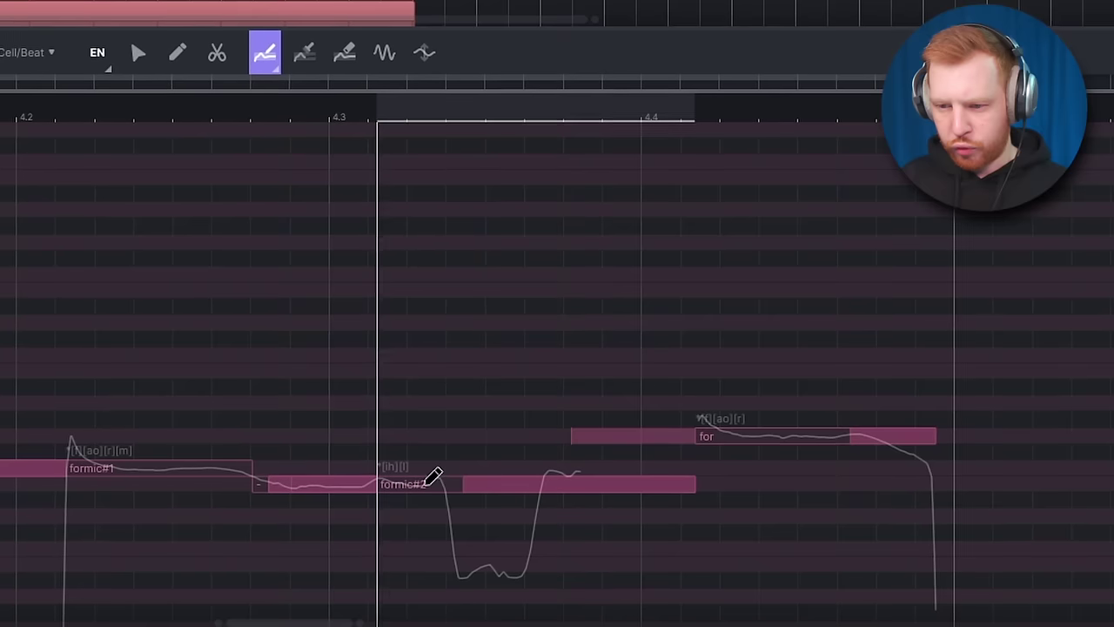
drag(433, 478, 558, 479)
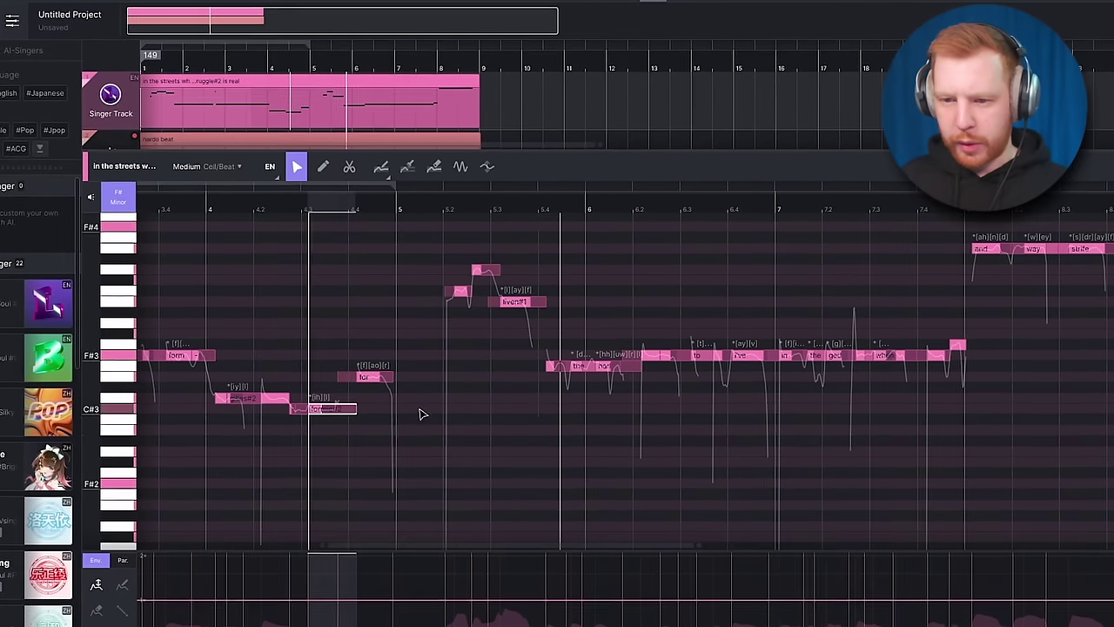
- Lower the closing "and", "way" and "strife" notes below the F#3 melody line and audition the vocal
scroll(503, 354, up, 4)
scroll(435, 365, up, 2)
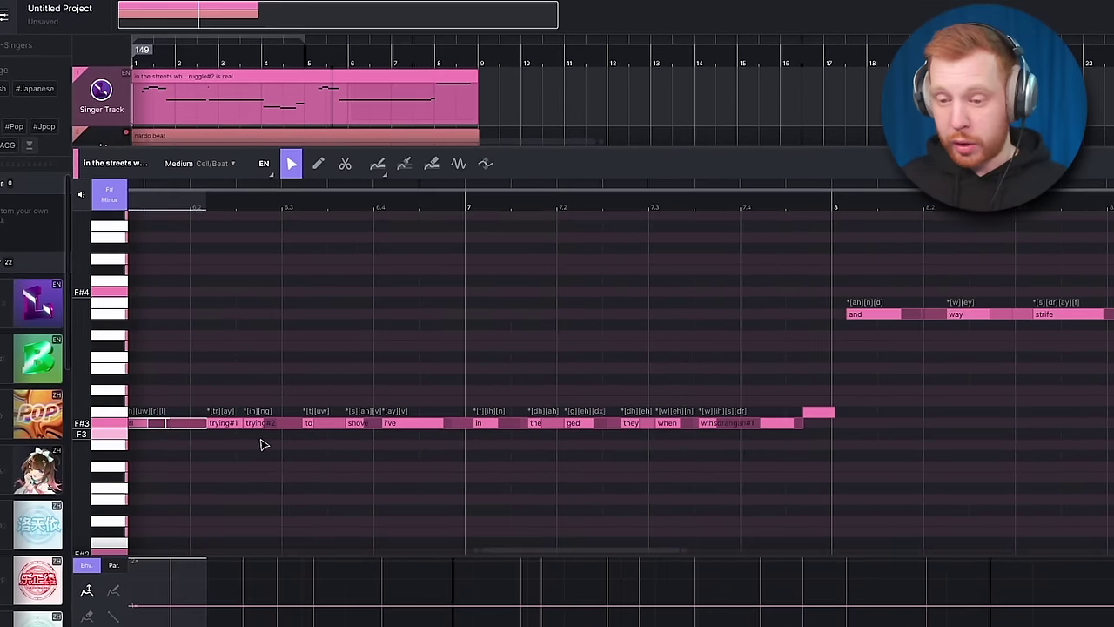
drag(519, 440, 694, 440)
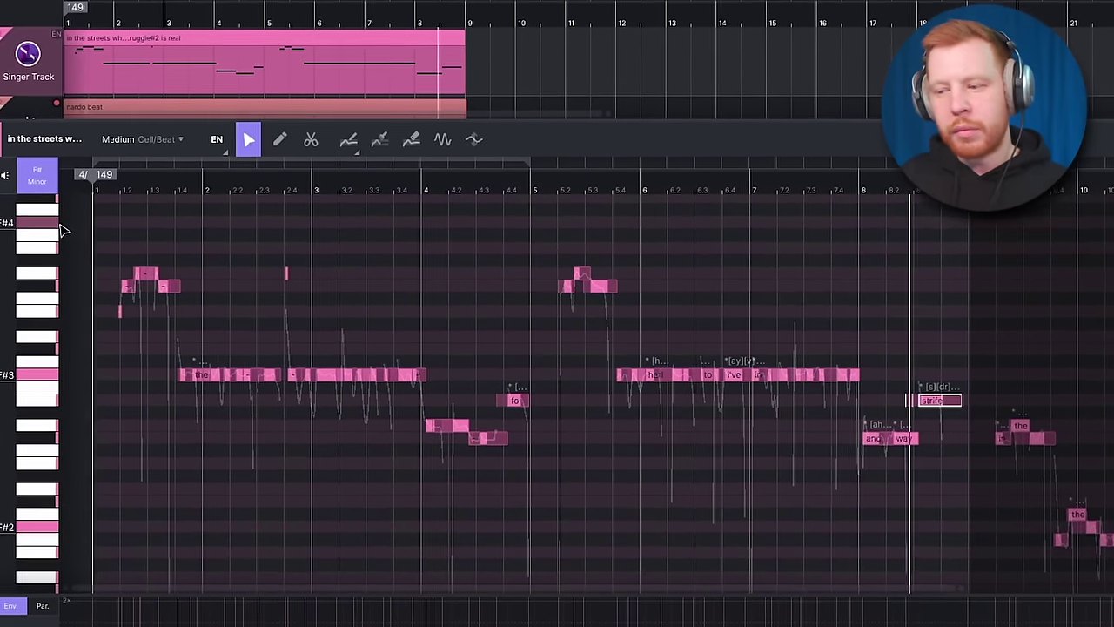
key(space)
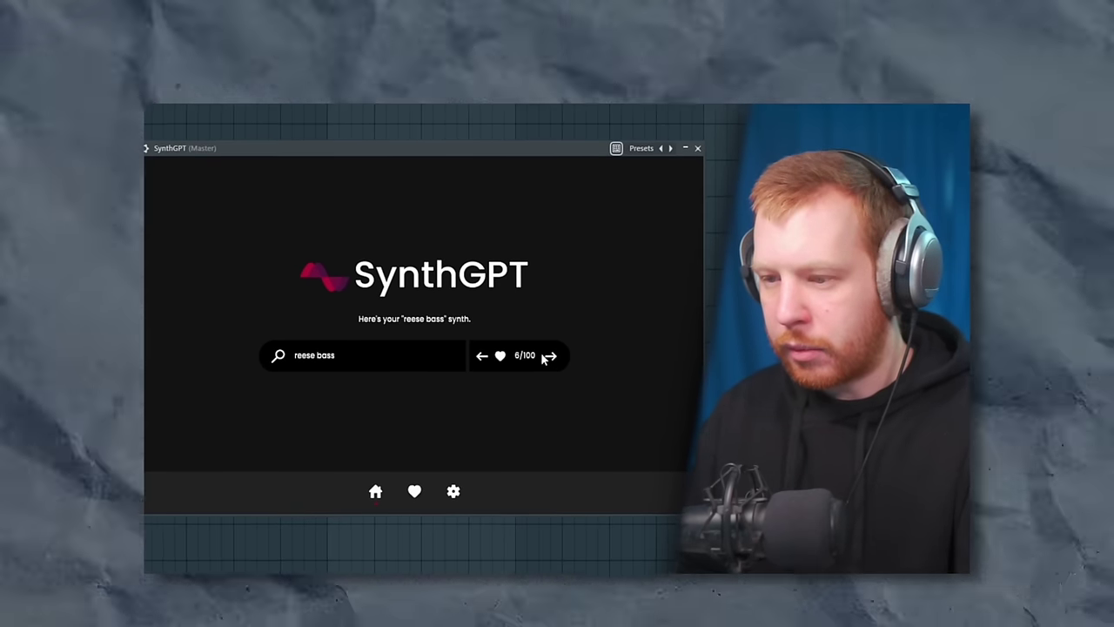
- Switch to SynthGPT and browse to the next "reese bass" synth
click(550, 356)
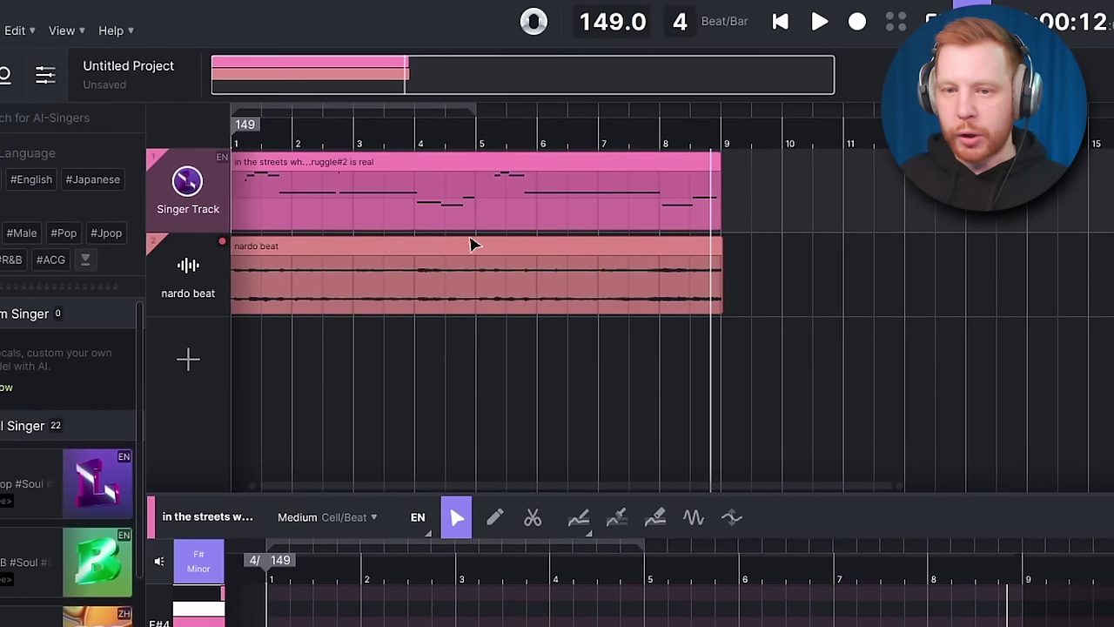
- Duplicate the Singer Track
right_click(190, 227)
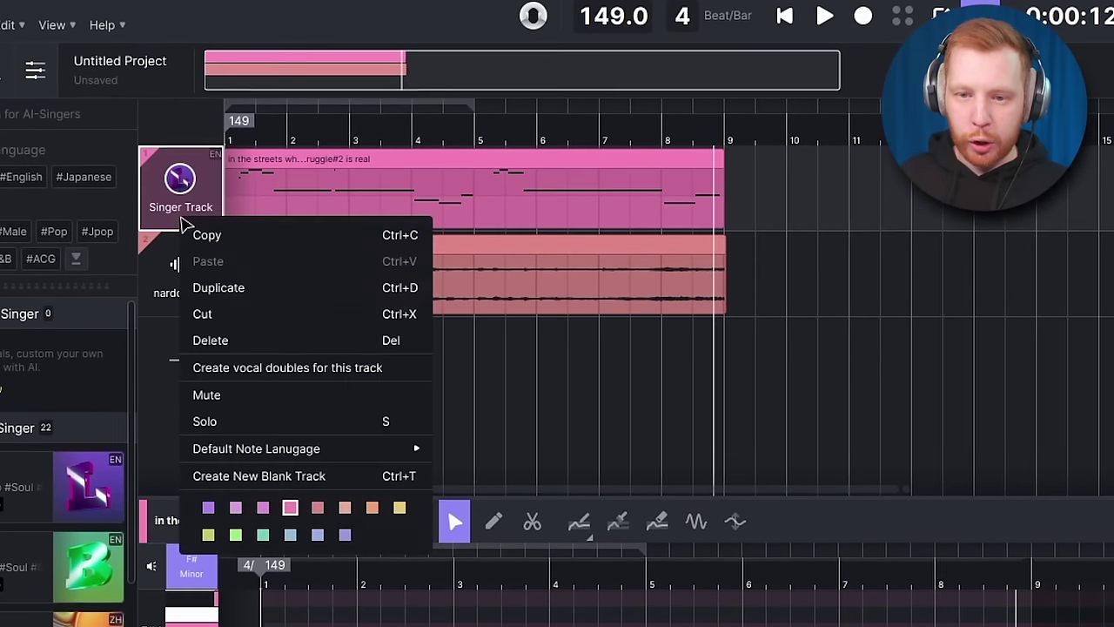
click(261, 289)
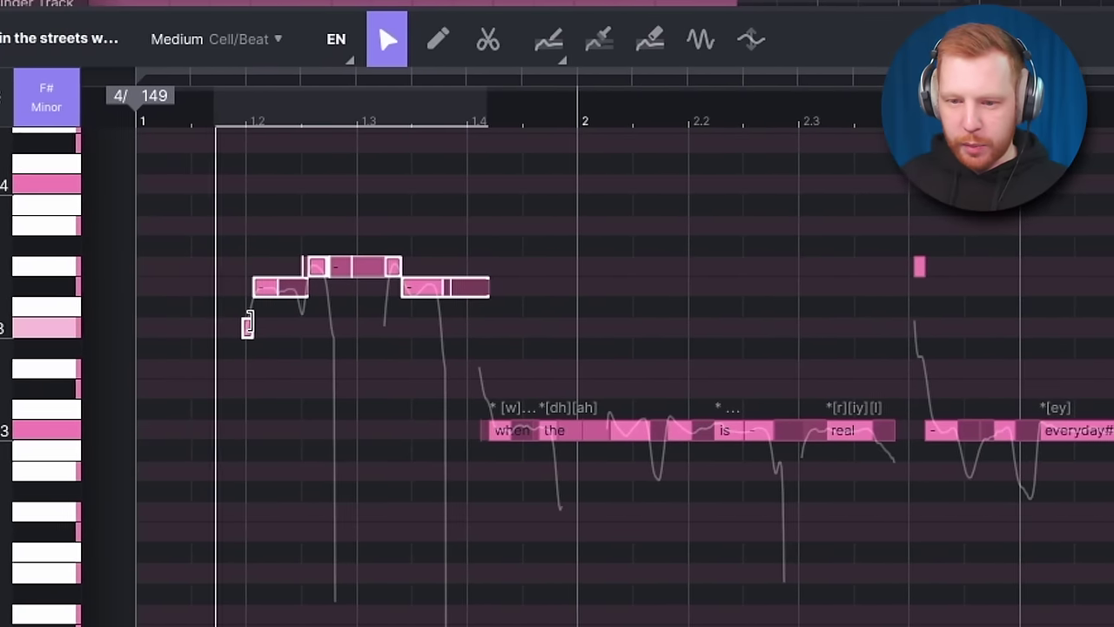
- Lower the opening notes of the duplicated vocal to F#3 and play the phrase from the start
key(Down)
key(Down)
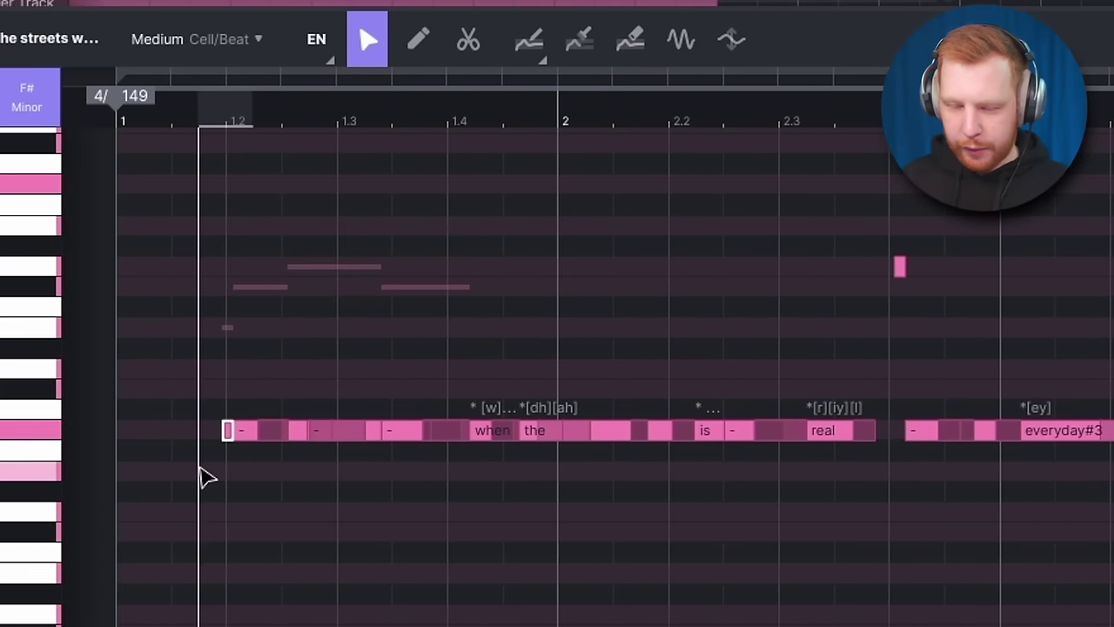
click(78, 103)
key(space)
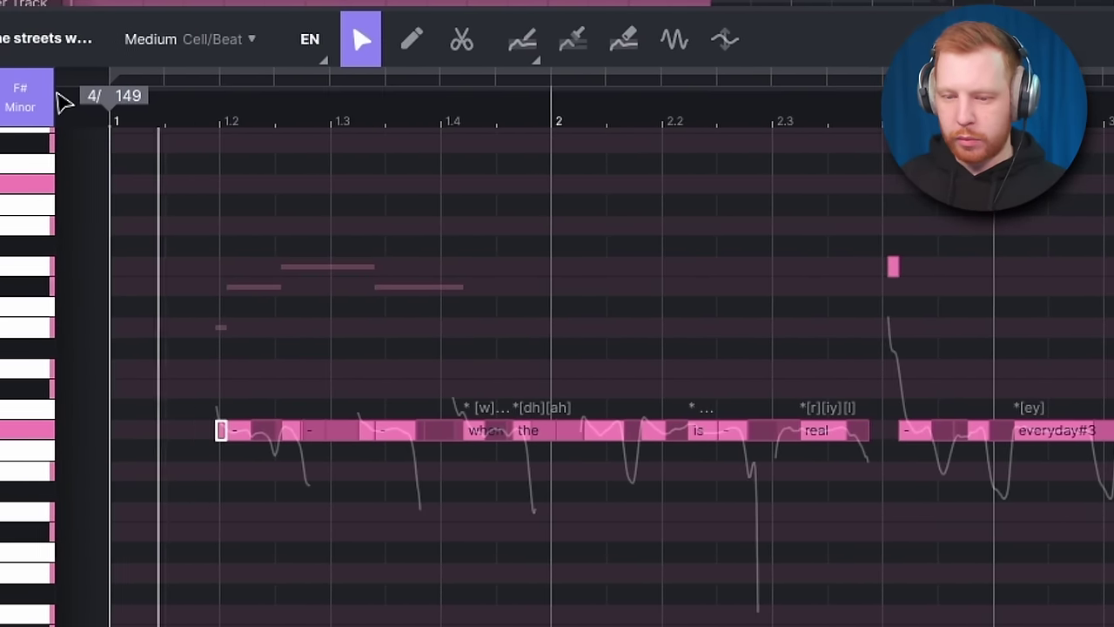
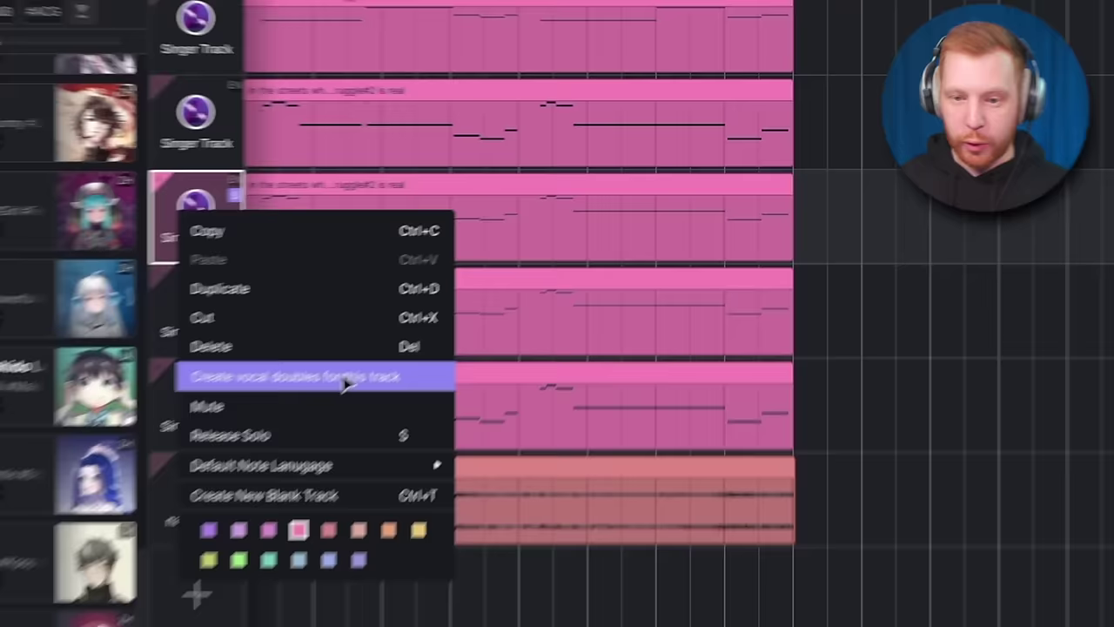
- Create vocal doubles of the soloed Singer Track at 85% similarity, taking effect on UserPitch and VoiceMix
click(324, 374)
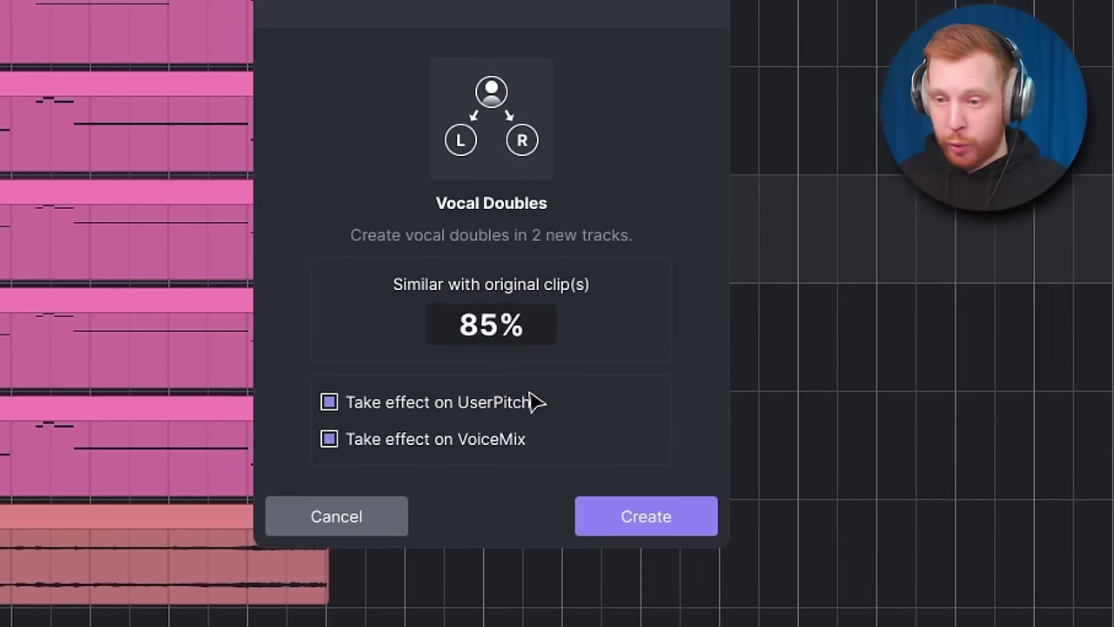
click(642, 522)
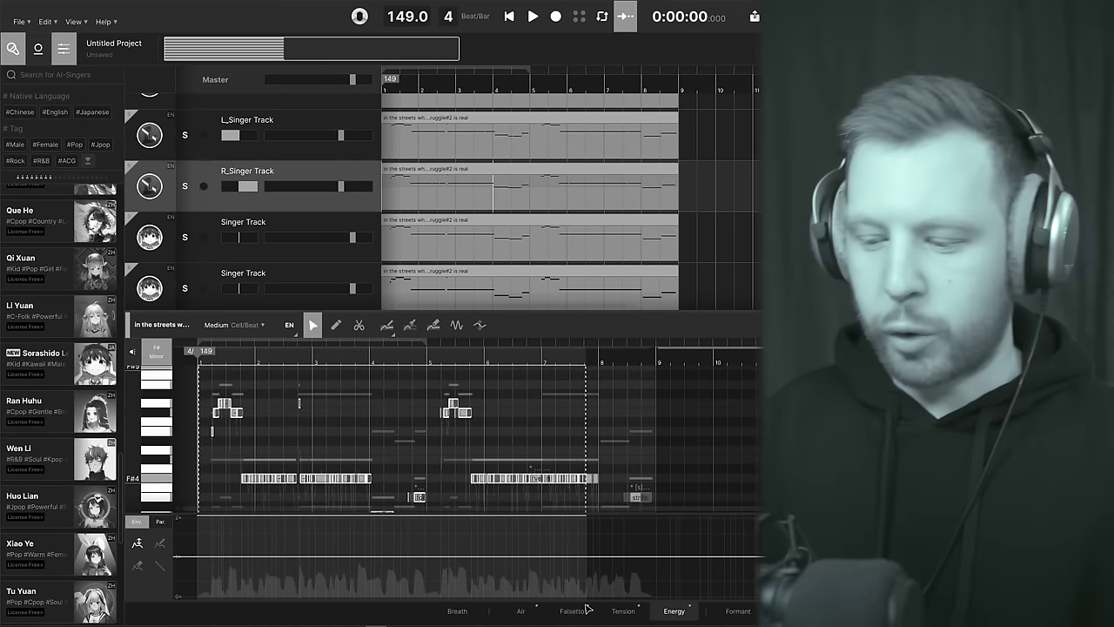
drag(588, 609, 655, 614)
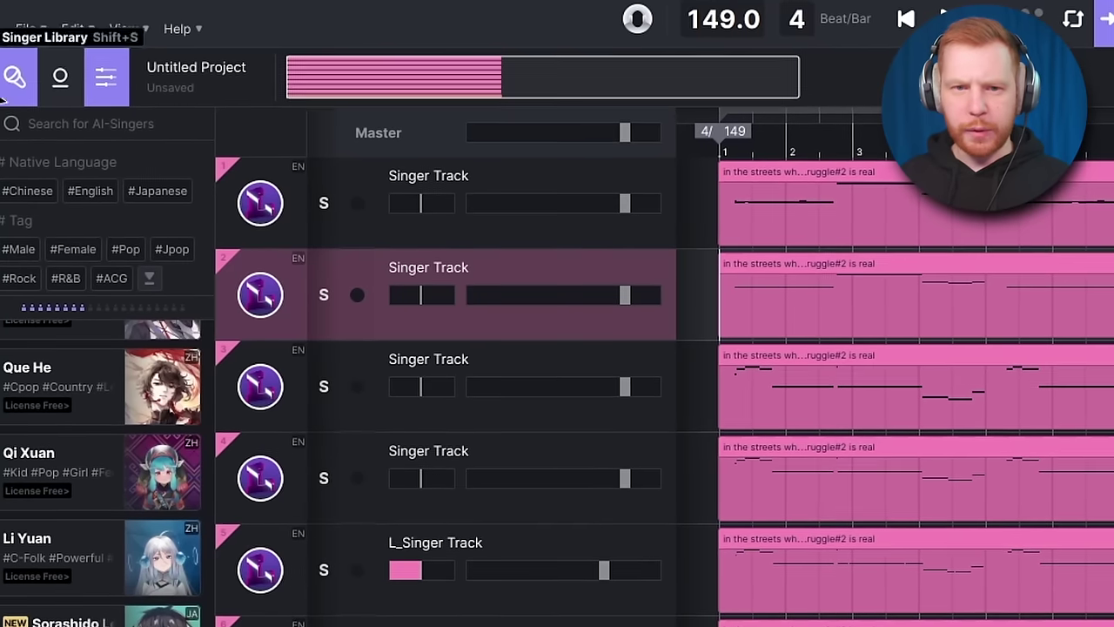
- Export the whole project as all individual tracks in stereo 44100 Hz, 16-bit WAV format
click(24, 28)
click(52, 223)
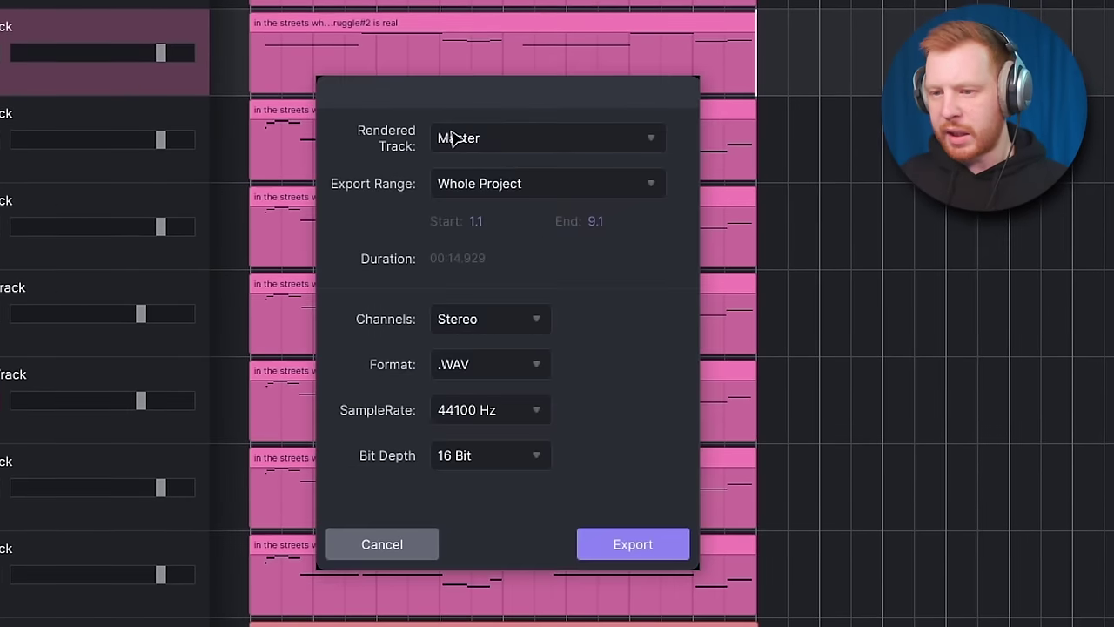
click(468, 143)
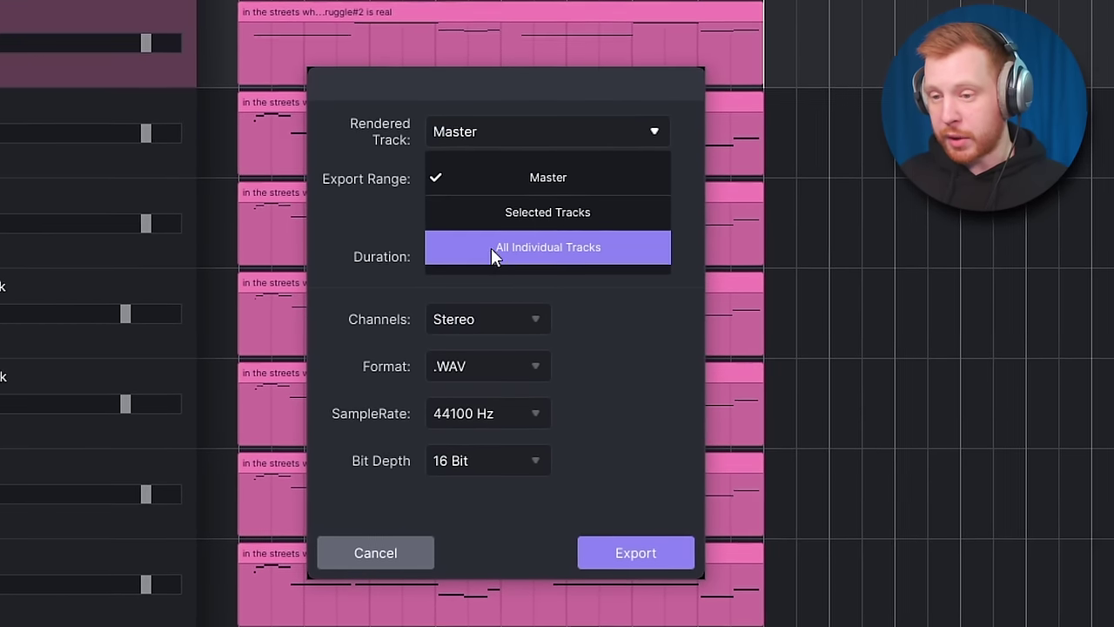
click(537, 248)
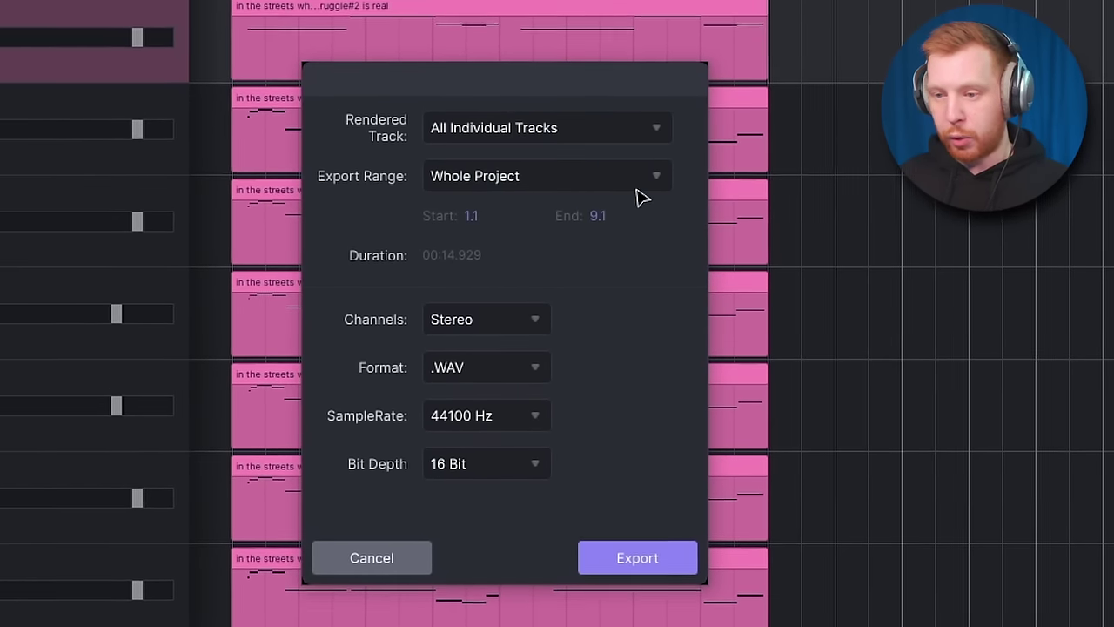
click(633, 560)
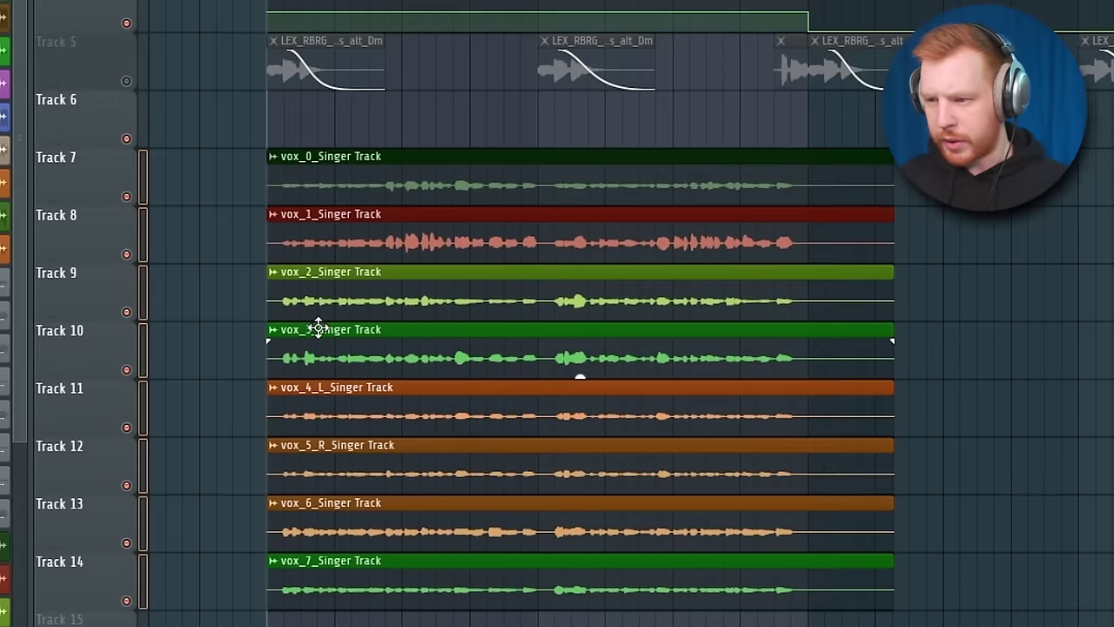
- Switch to FL Studio, play the exported vocal tracks and check the channel settings of the vox_2_Singer Track clip
key(space)
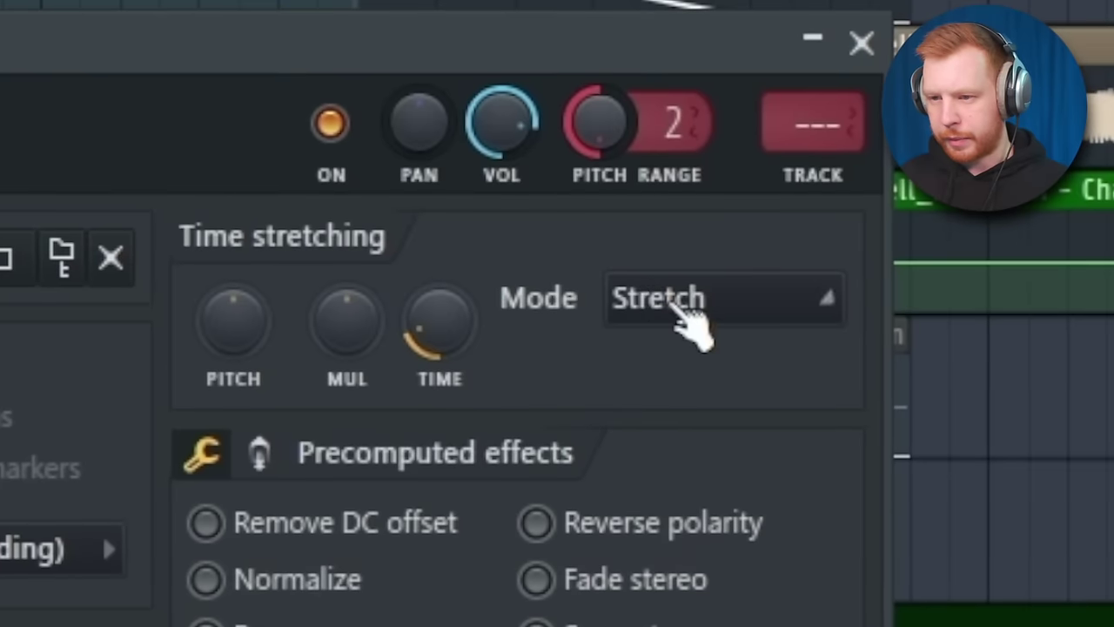
scroll(808, 122, up, 3)
drag(407, 61, 598, 52)
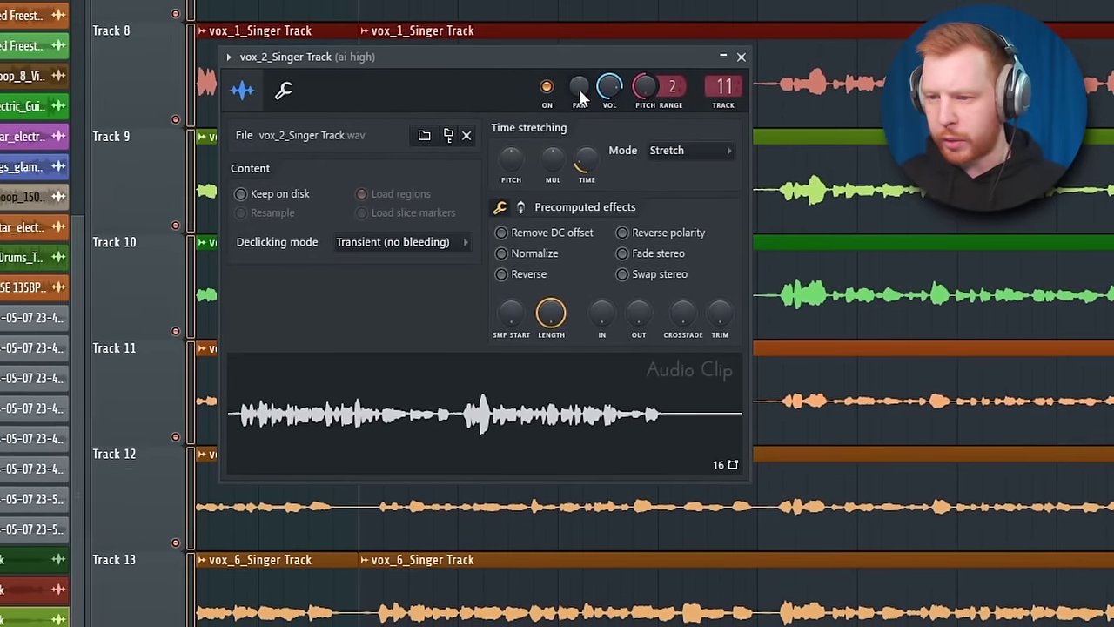
click(745, 50)
click(538, 57)
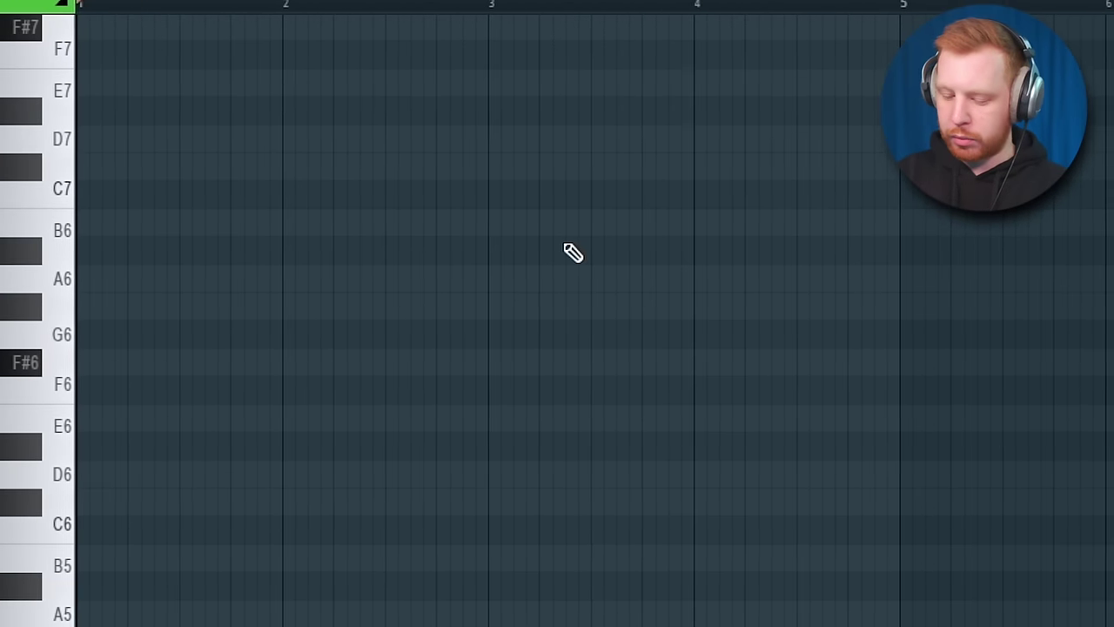
- Draw the opening notes of a melody in the empty piano roll, starting with F#5 at bar 1
scroll(568, 252, down, 3)
click(107, 534)
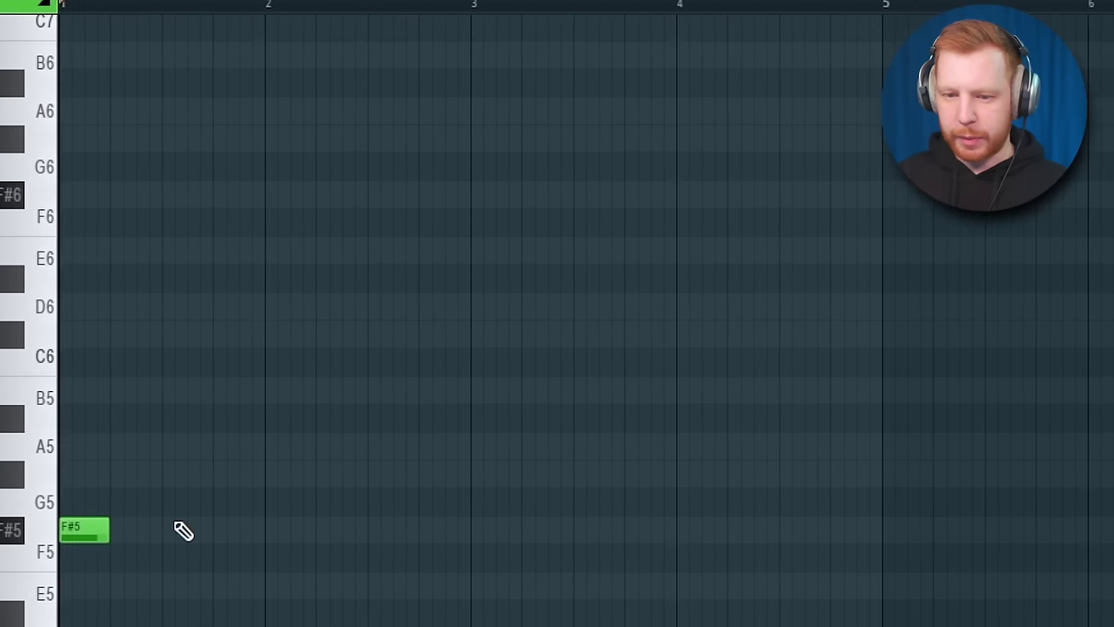
click(158, 445)
click(196, 475)
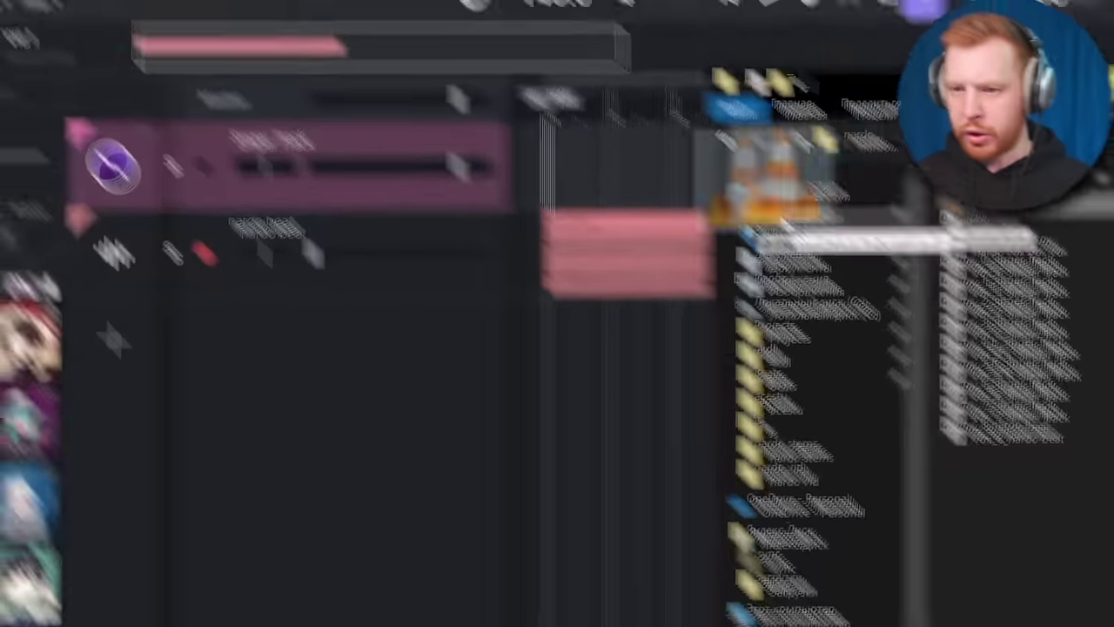
- Switch to ACE Studio, import the FL Keys 1 MIDI melody onto the Singer Track, and play its notes
drag(987, 225, 558, 197)
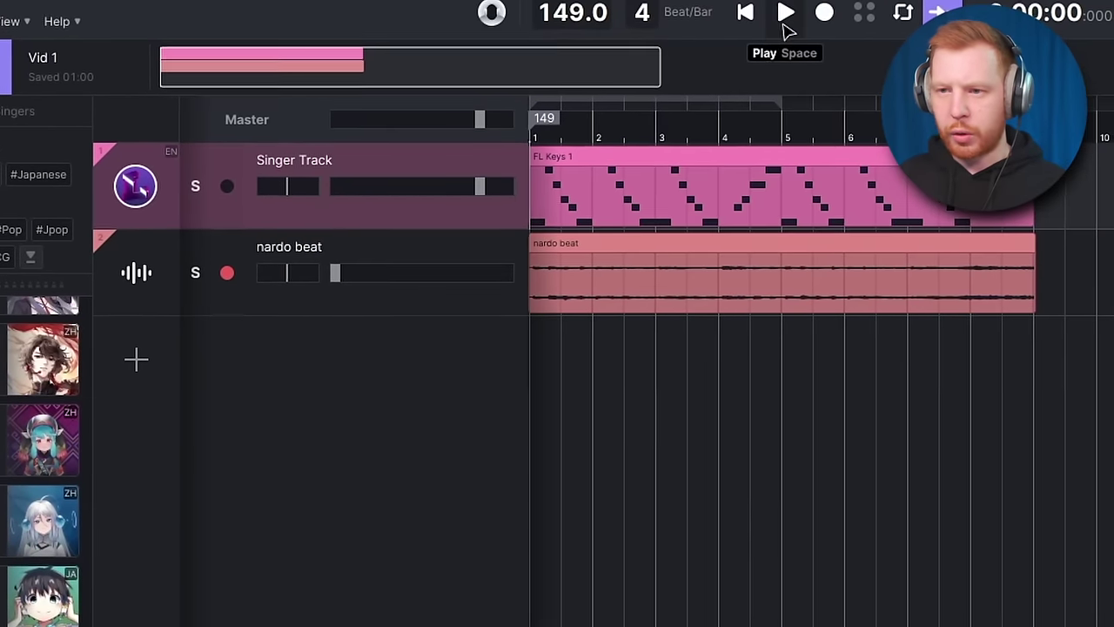
click(790, 27)
click(554, 239)
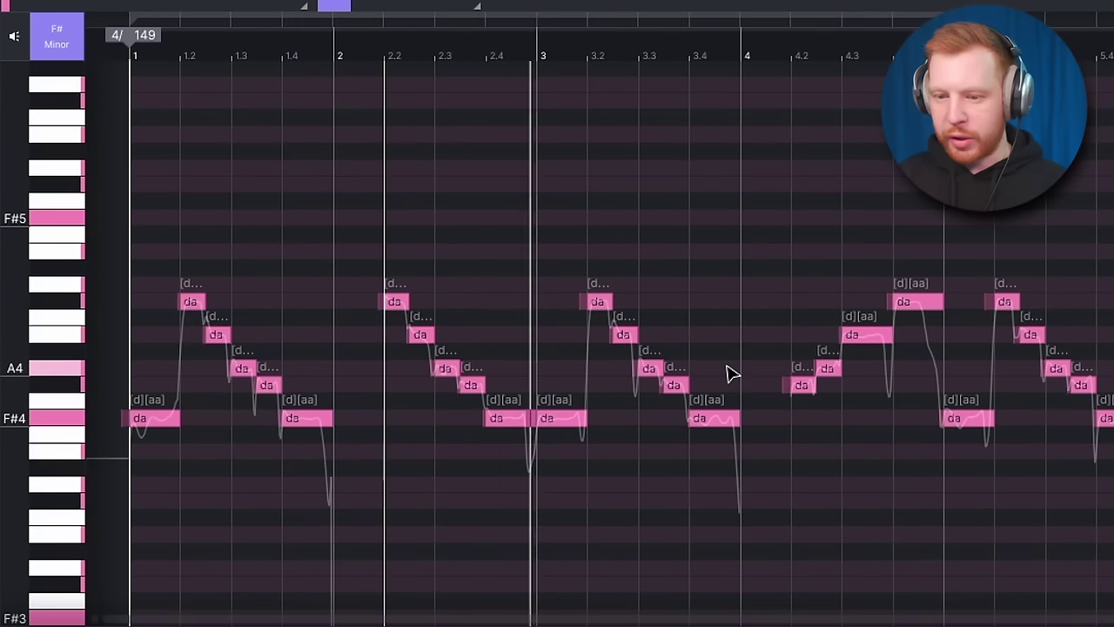
scroll(823, 426, up, 1)
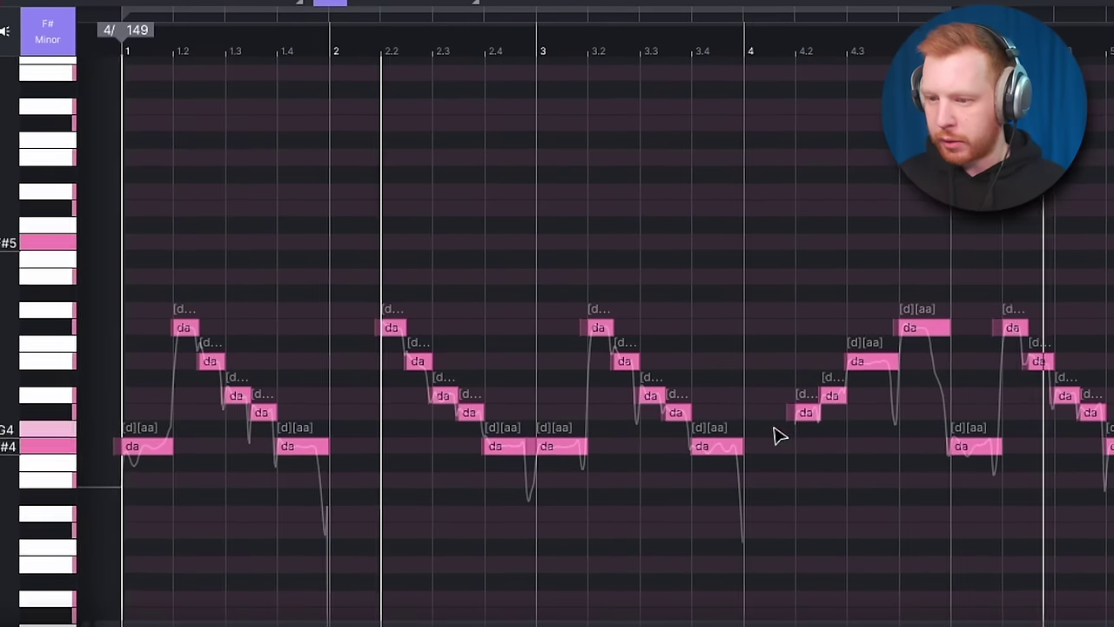
scroll(779, 435, down, 5)
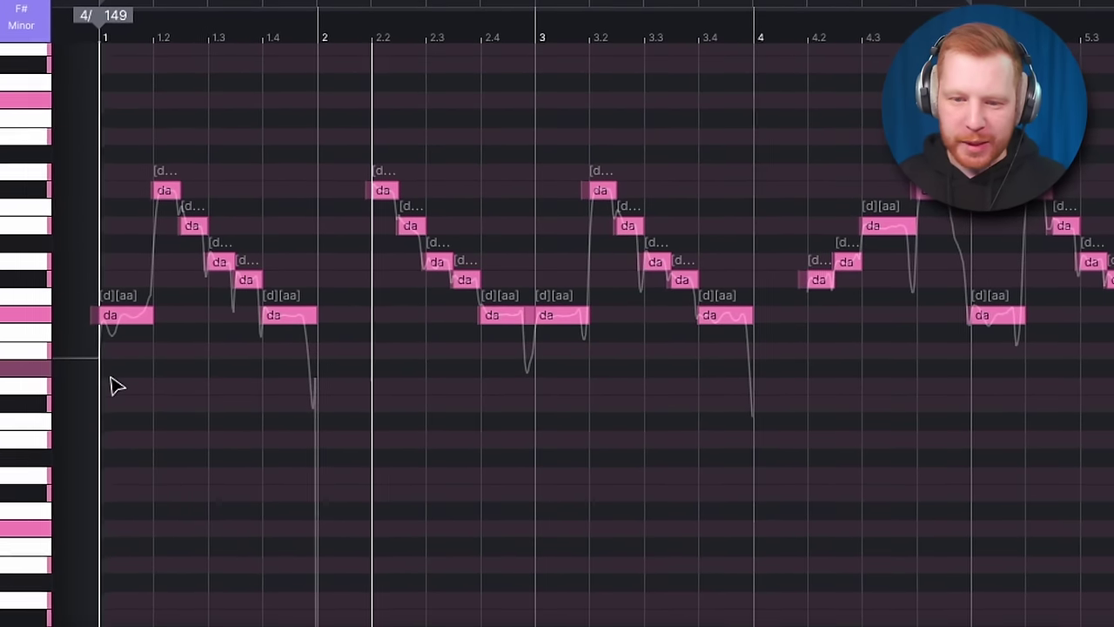
- Change the lyric of the melody's first note to "Oh"
right_click(108, 319)
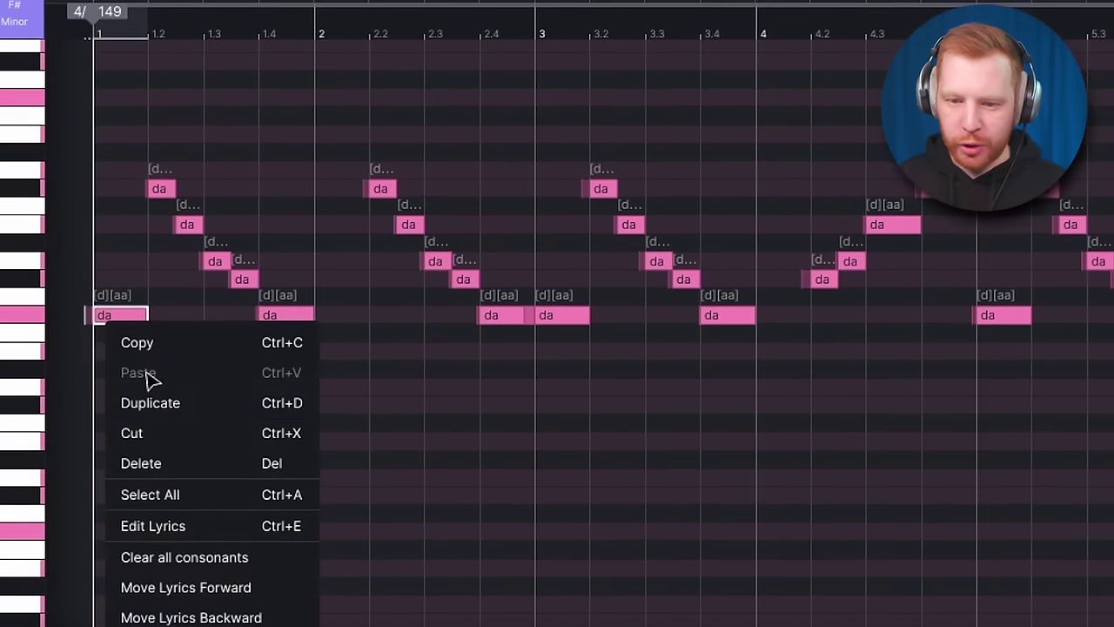
click(174, 529)
key(BackSpace)
key(BackSpace)
text(Oh)
key(Return)
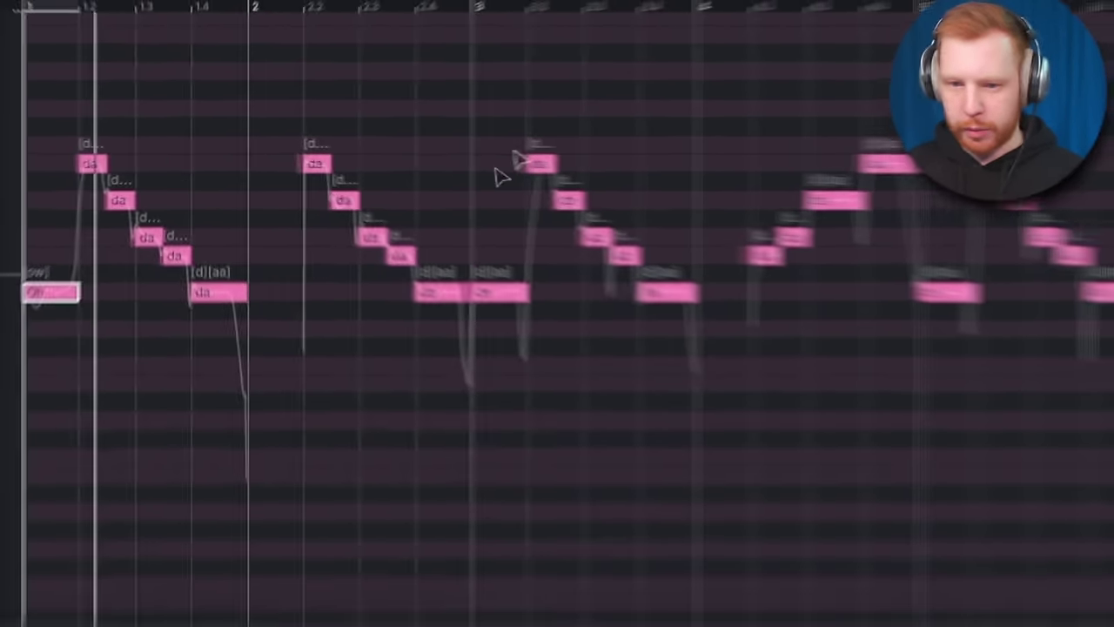
- Replace the lyrics of all melody notes with the pasted text beginning "In the streets where the struggle's real"
key(ctrl+a)
key(ctrl+l)
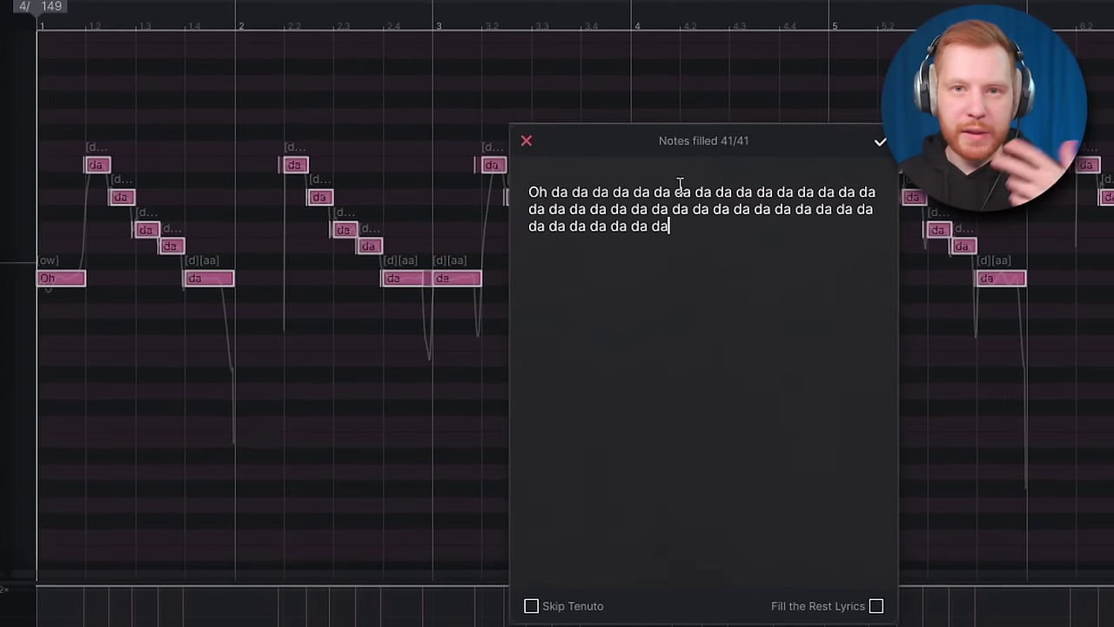
key(ctrl+v)
key(ctrl+v)
key(ctrl+v)
key(ctrl+v)
key(ctrl+v)
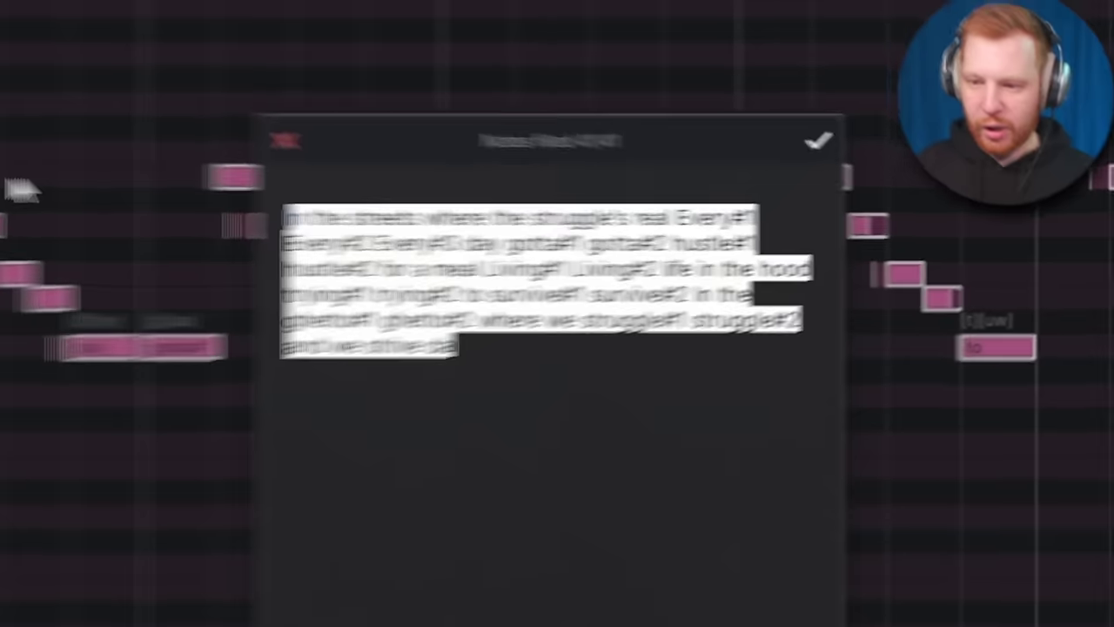
- Replace the lyrics of all melody notes with repeated "Na" syllables and apply them
text(N)
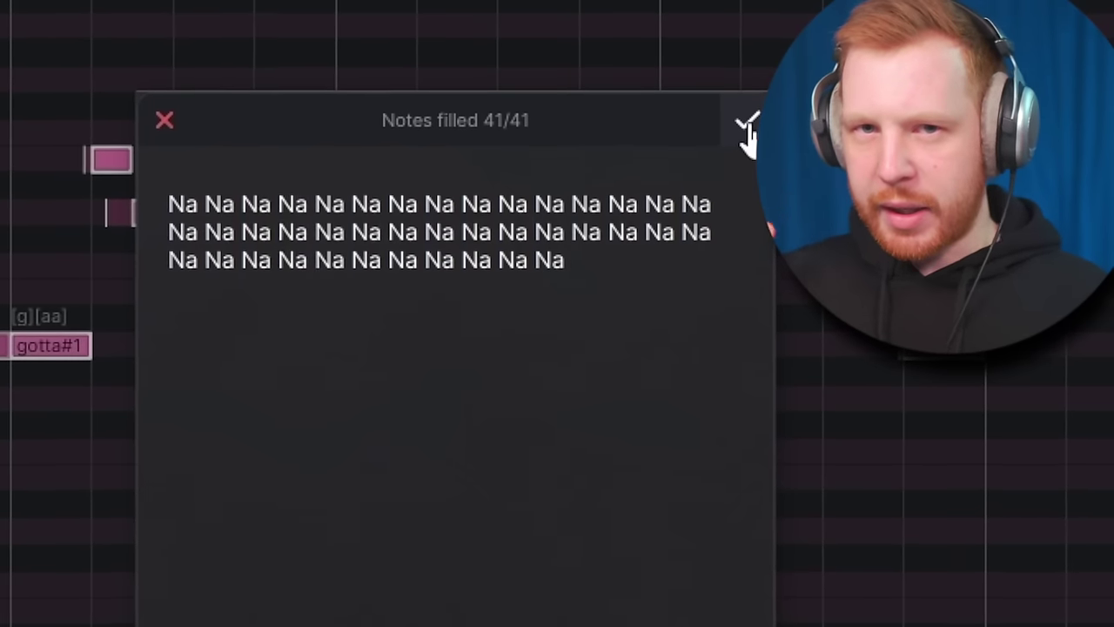
click(746, 123)
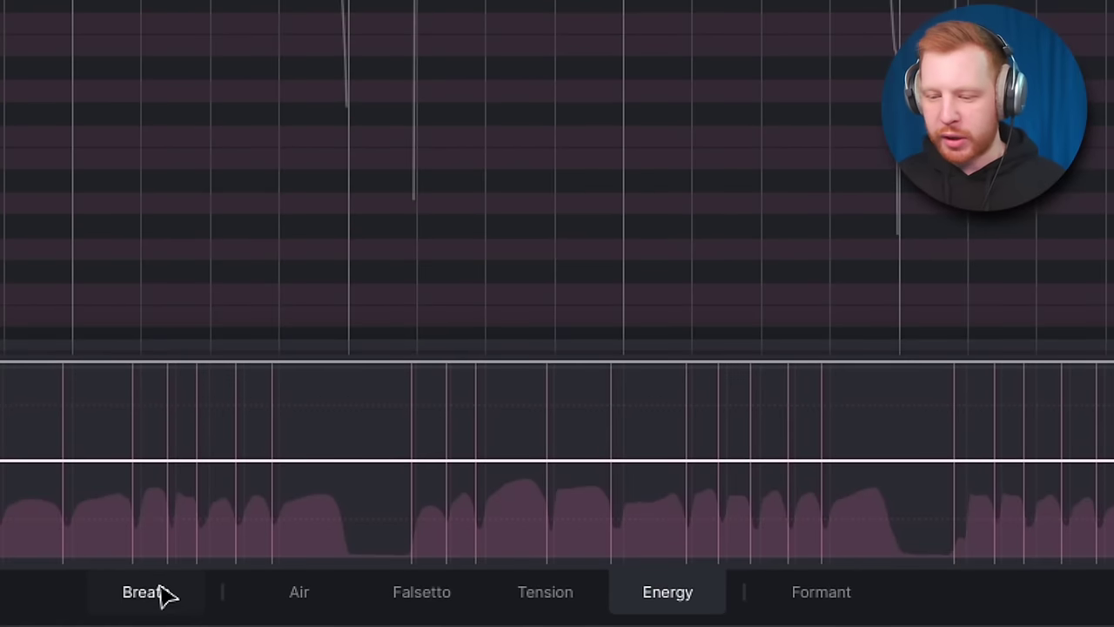
- View the Breath and Air parameters, and raise the Falsetto envelope over the "Na" note just before bar 3
click(160, 592)
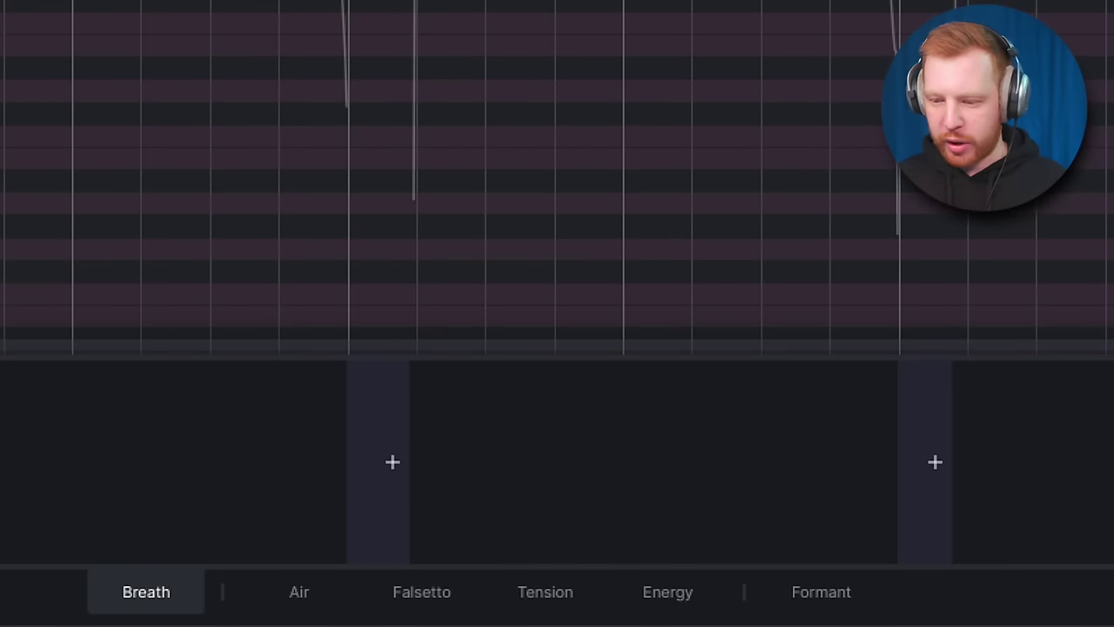
click(292, 601)
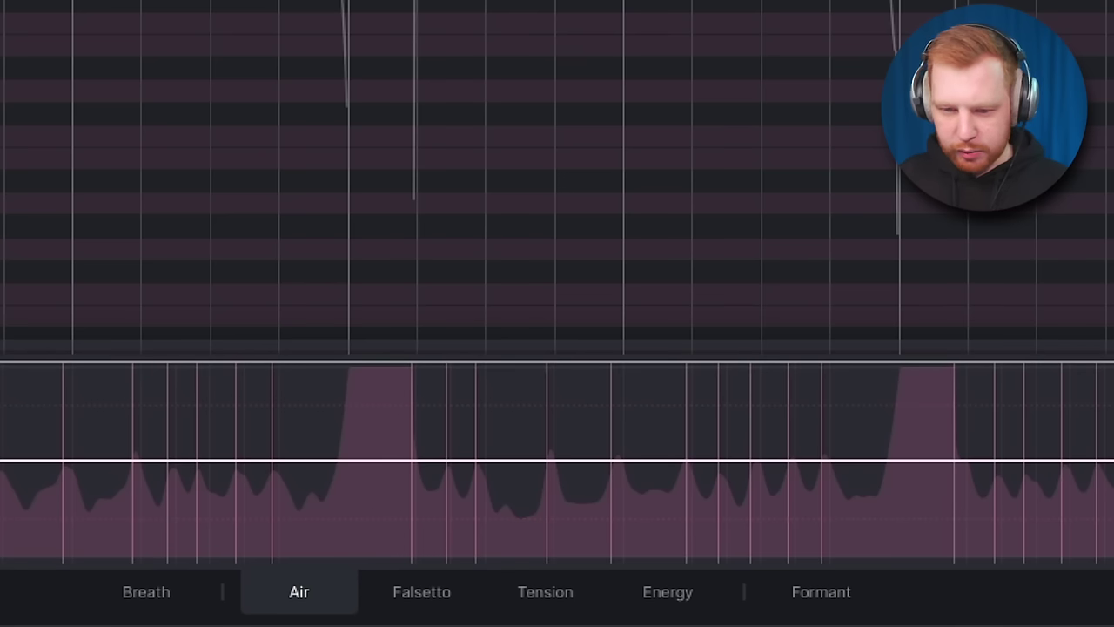
click(421, 591)
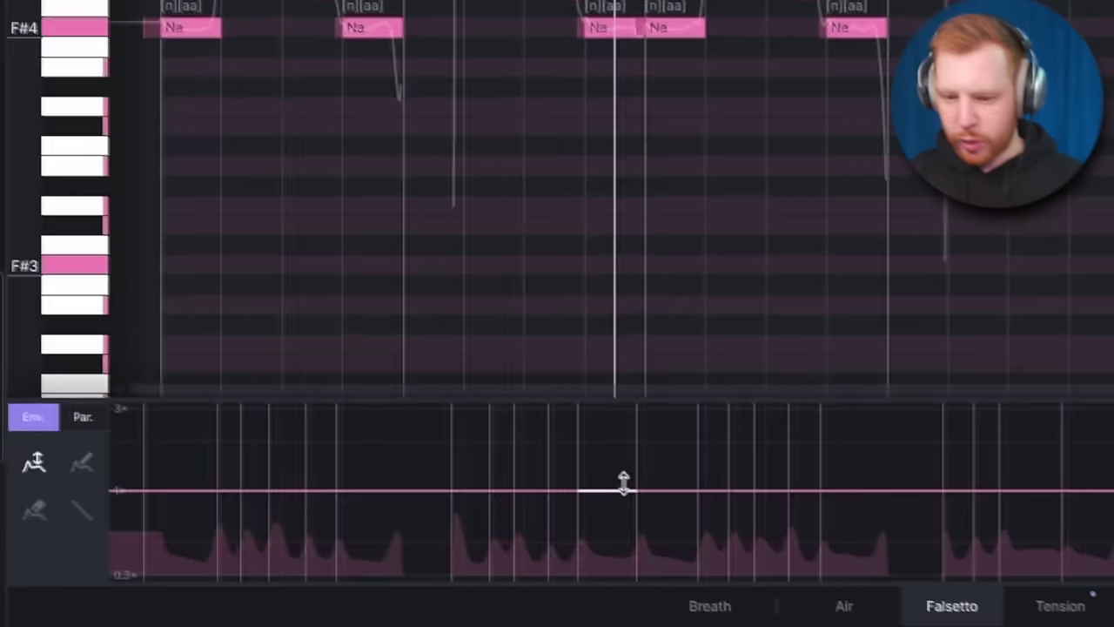
drag(623, 483, 623, 437)
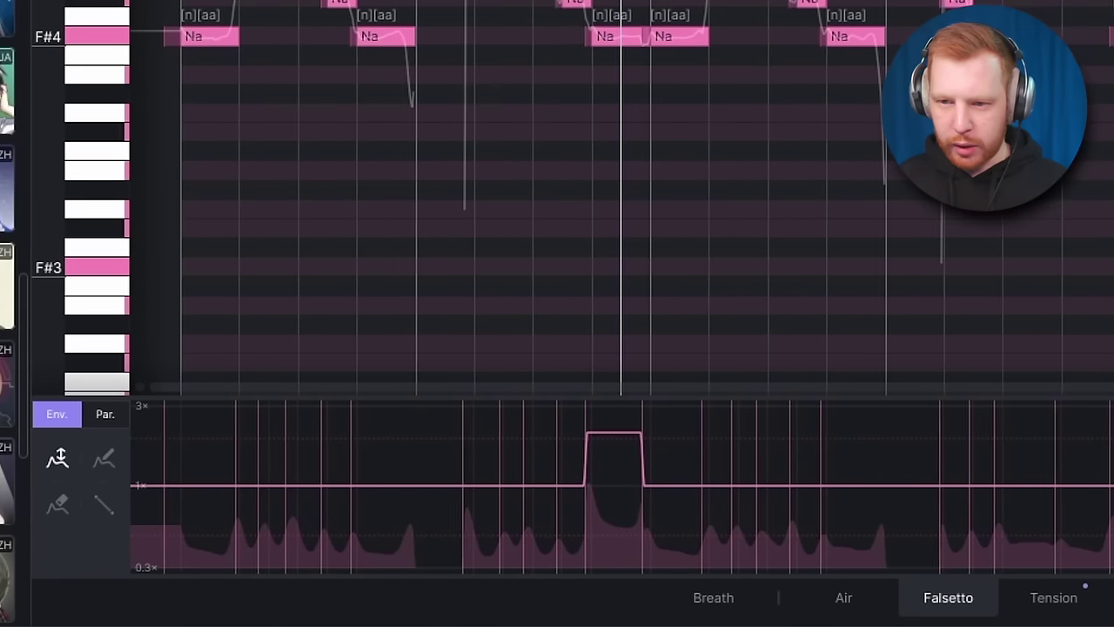
- Draw freehand rising curves in the Falsetto envelope across bars 1 and 2
click(104, 458)
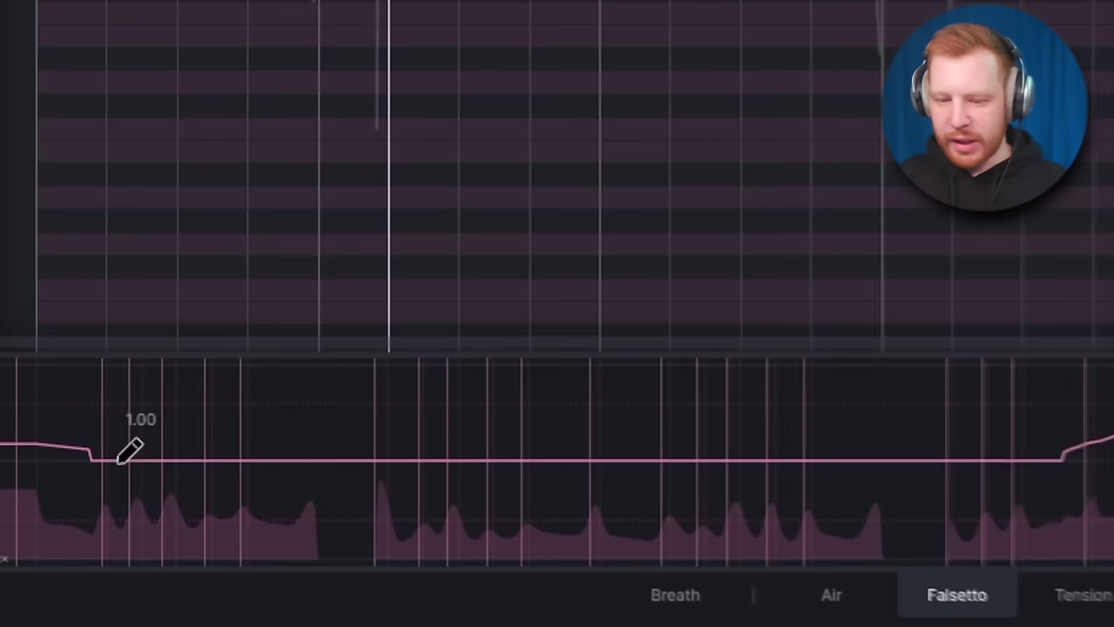
drag(119, 461, 262, 433)
mouse_move(346, 458)
mouse_down()
mouse_move(467, 448)
mouse_move(553, 412)
mouse_up()
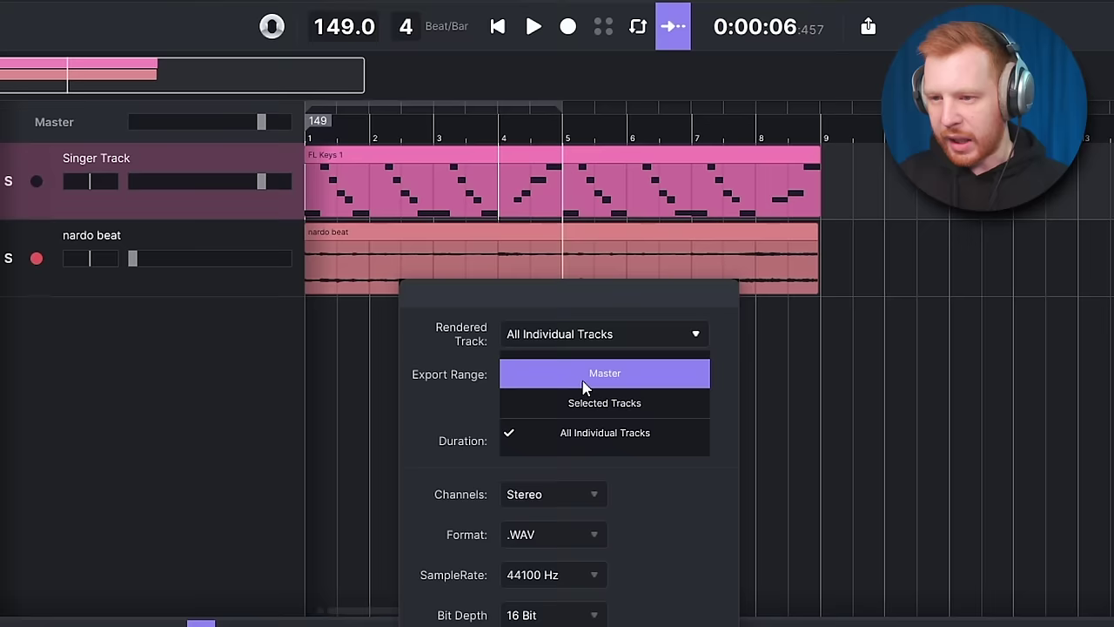
- Set the export to render the Master track with mono channels
click(585, 376)
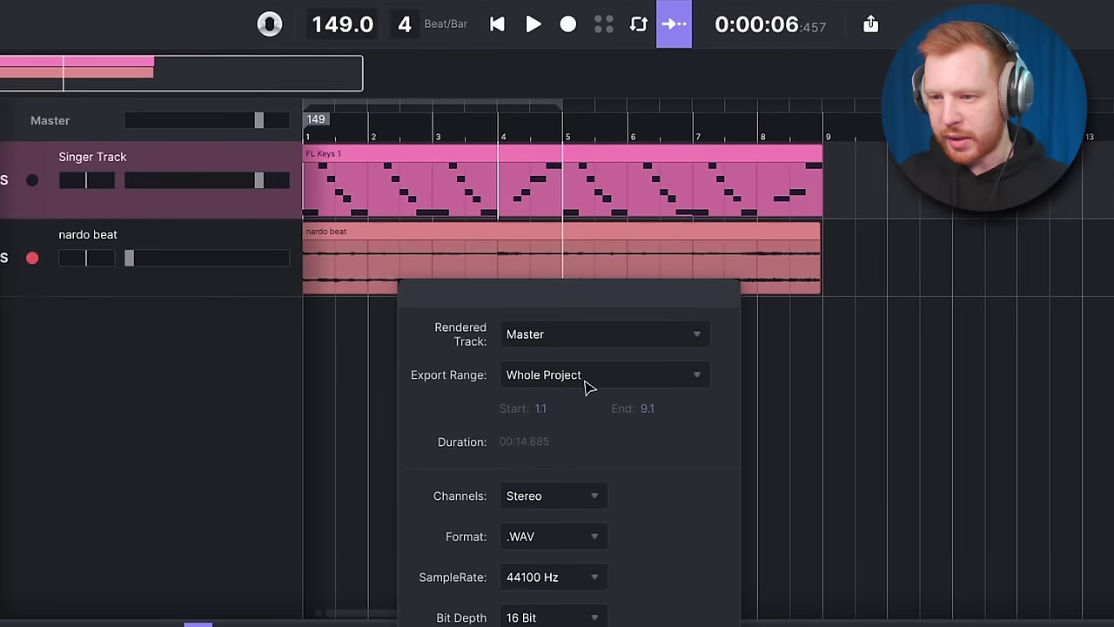
click(576, 496)
click(580, 542)
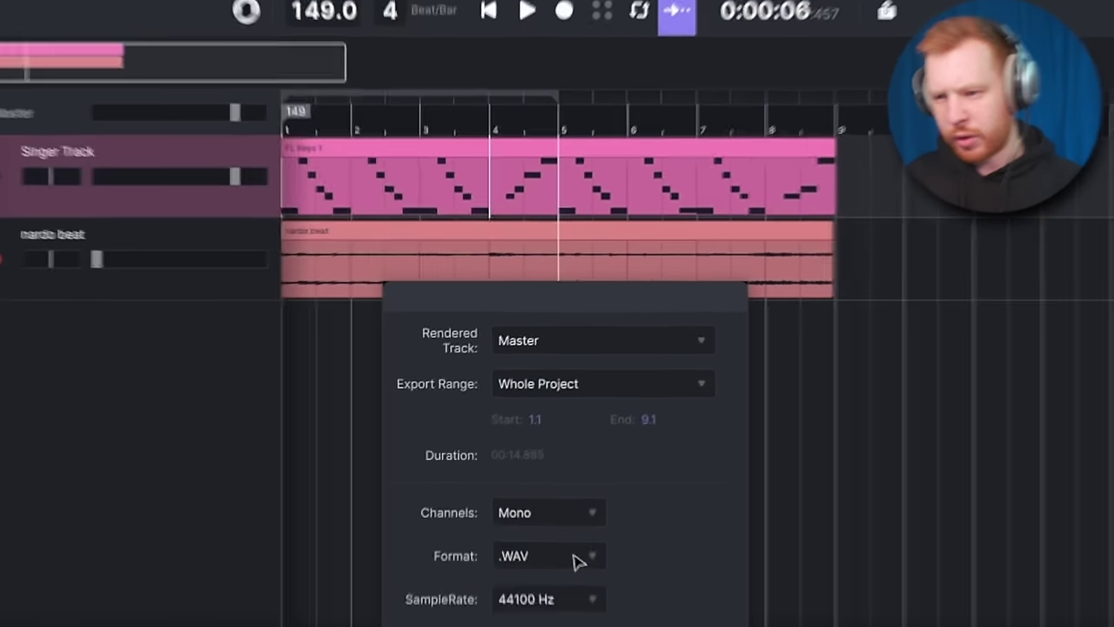